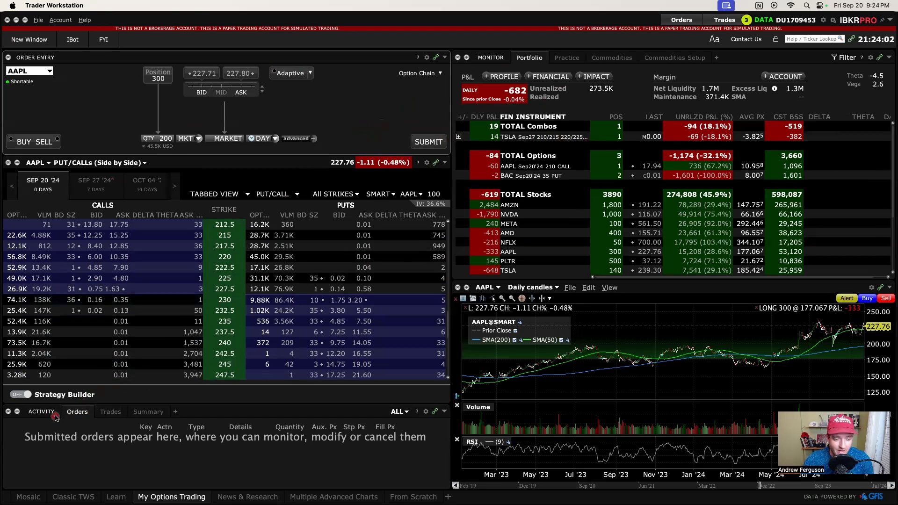
- Show the Activity panel's Trades Summary of today's buys, sells and average prices, still empty
click(111, 411)
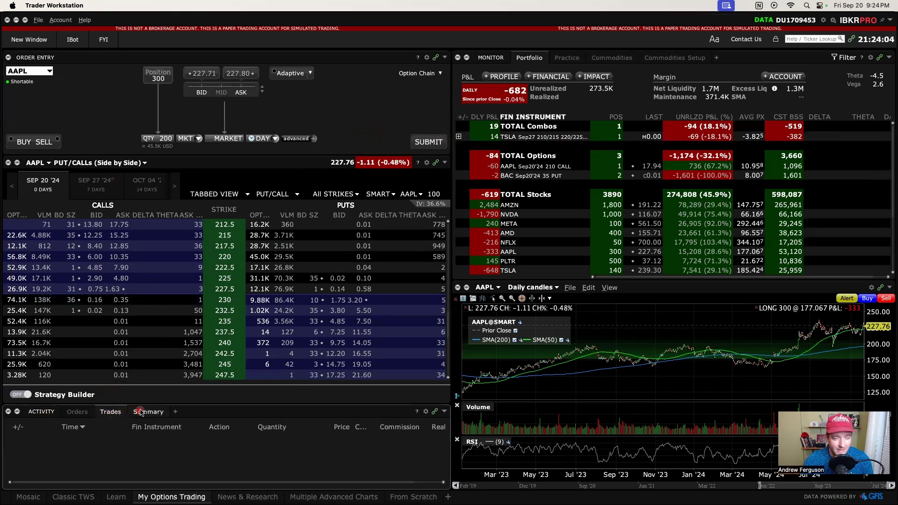
click(141, 413)
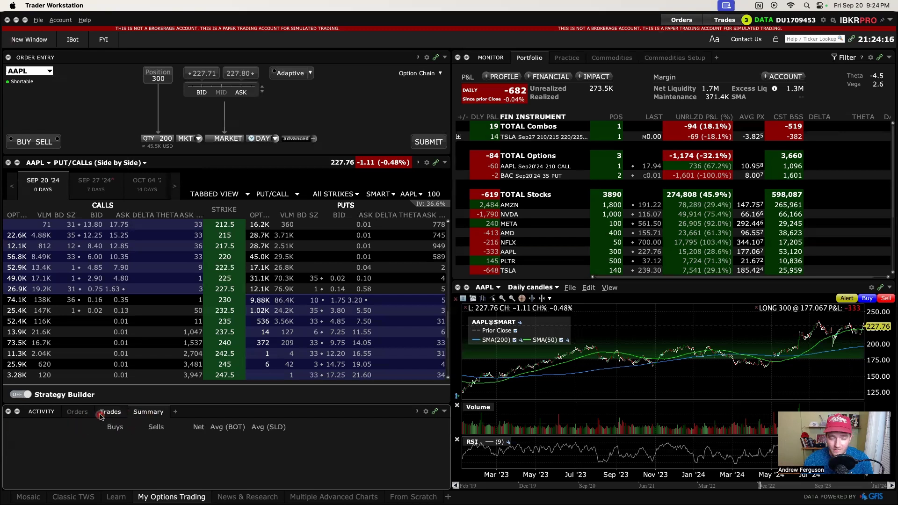
- Open Trade History via New Window and set Show trades for to Last 7 Days
click(31, 41)
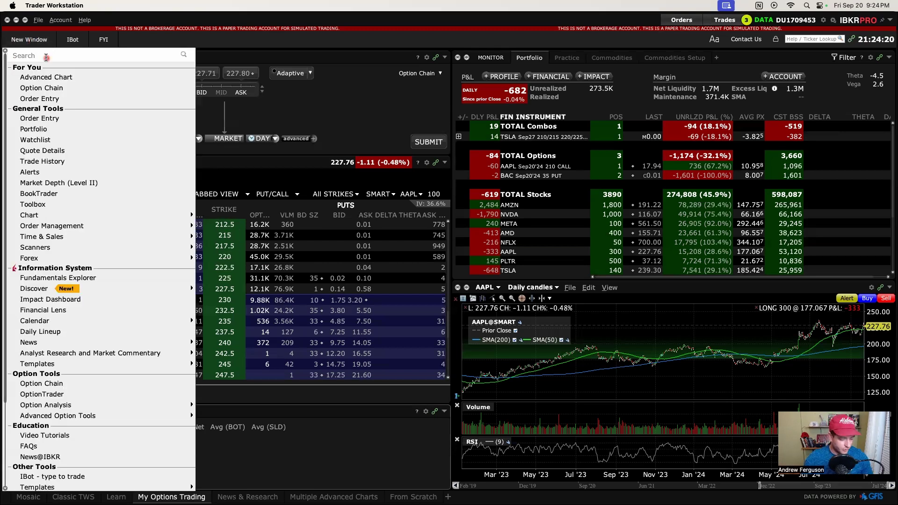
text(trade his)
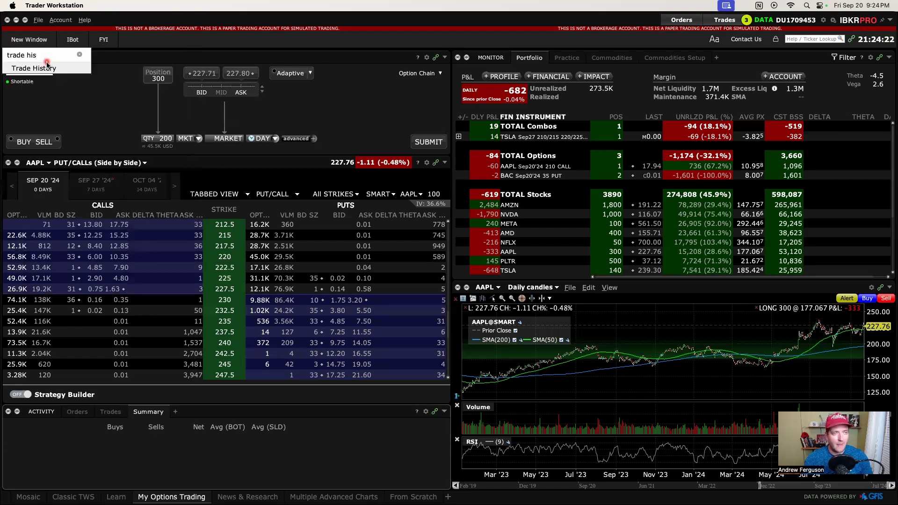
click(45, 69)
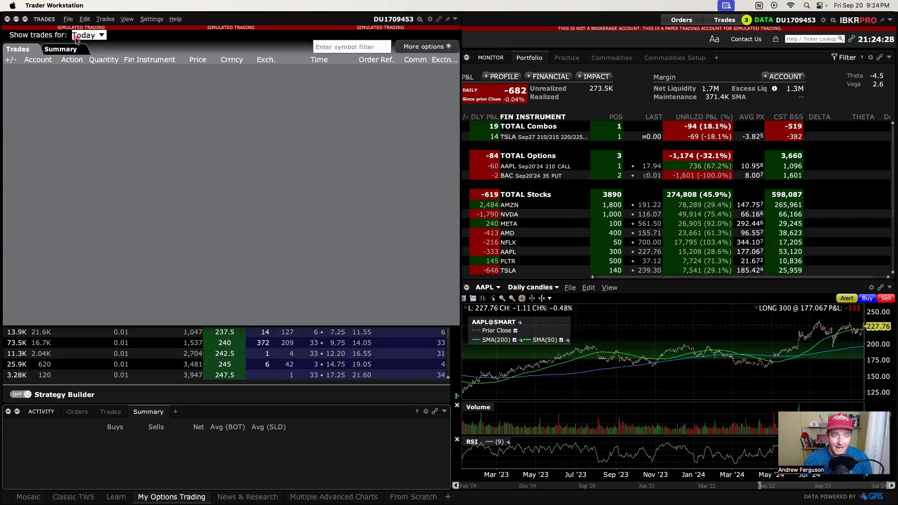
click(90, 39)
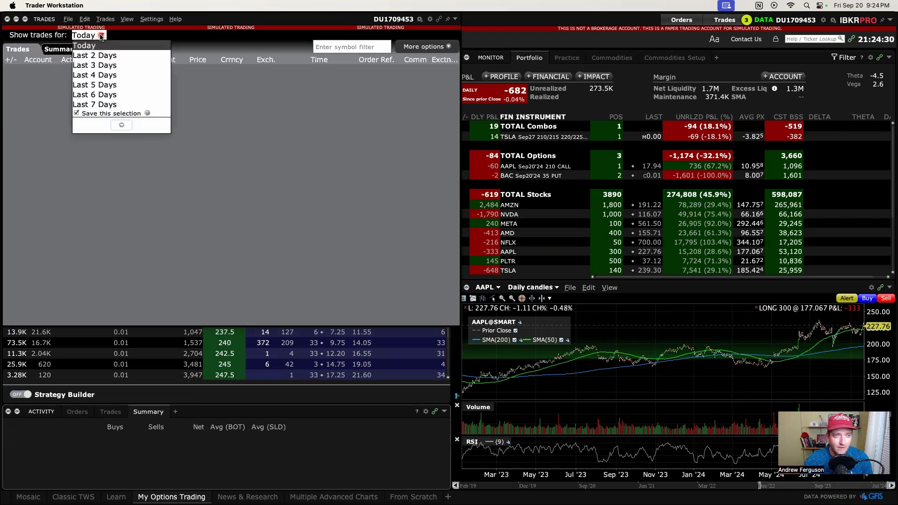
click(104, 106)
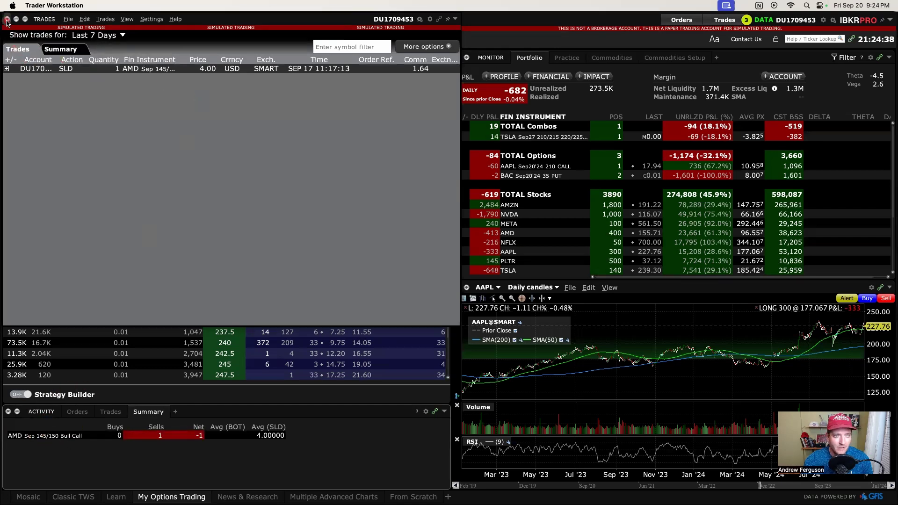
- Close Trade History, check Orders, then list the executed trades showing the sold AMD Sep 145/150 Bull Call
click(7, 19)
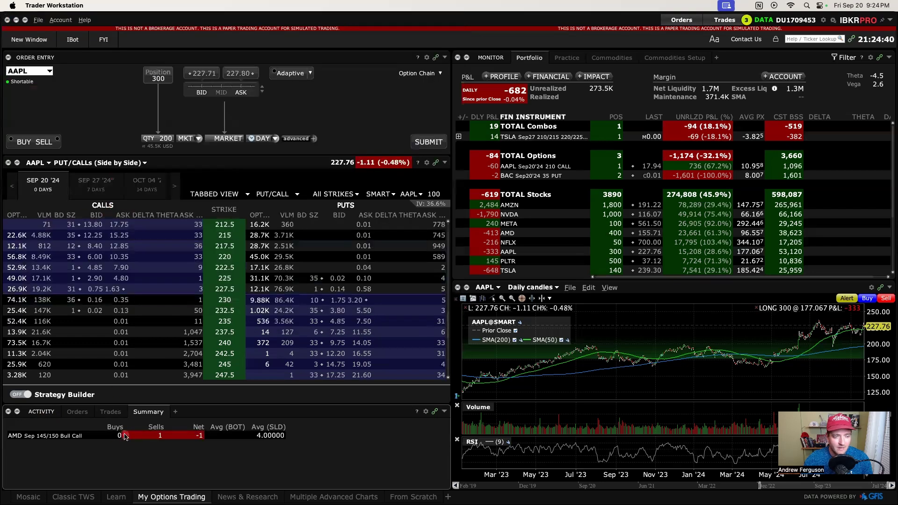
click(111, 412)
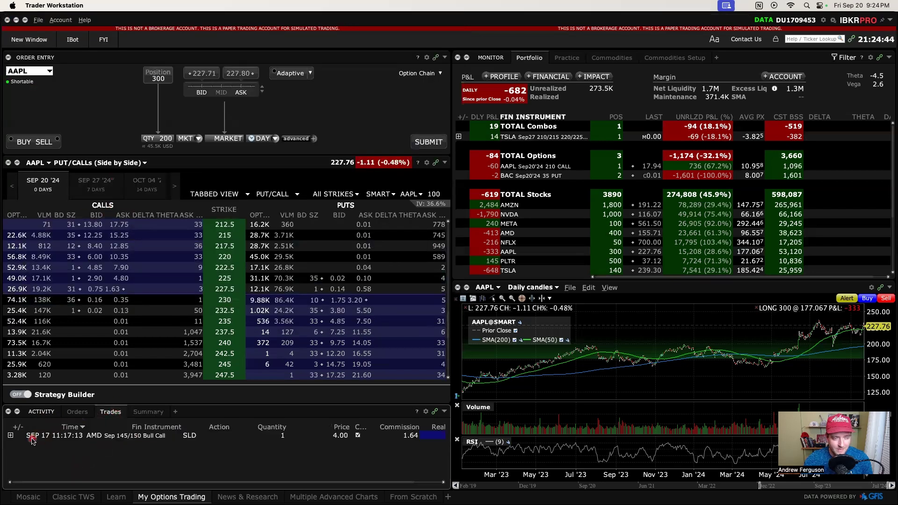
click(78, 412)
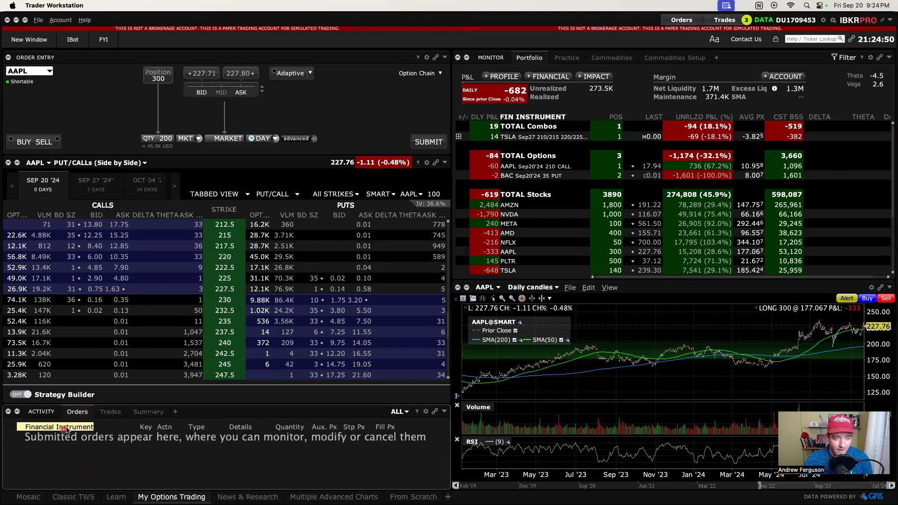
click(103, 413)
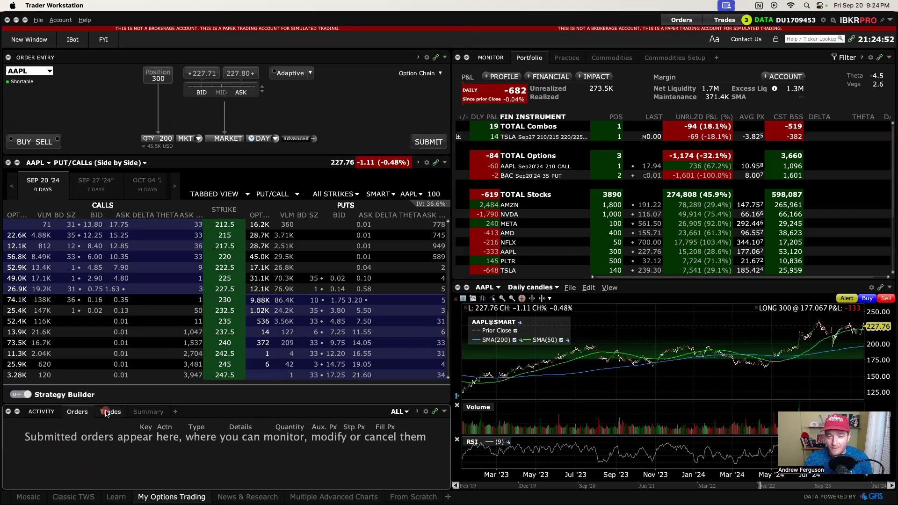
click(106, 413)
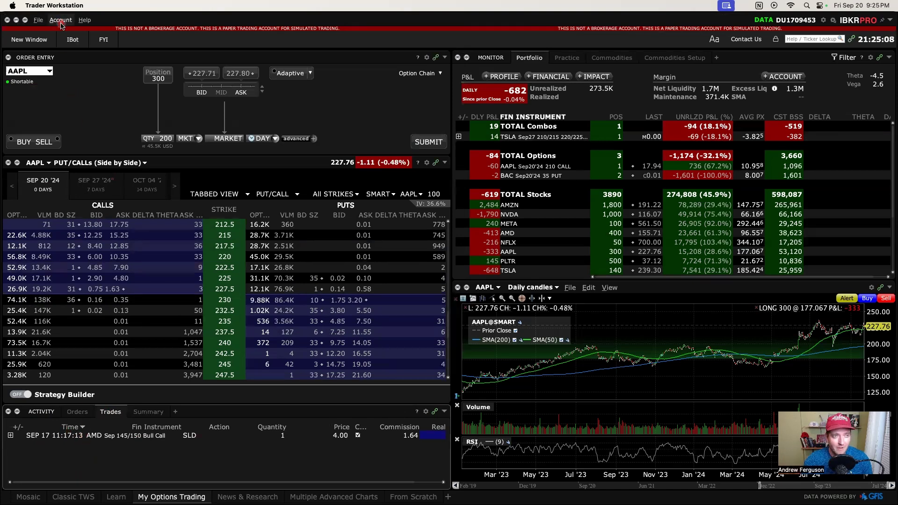
- Open Activity Statement from the Account menu's Activity submenu, launching Account Management in Chrome
click(61, 20)
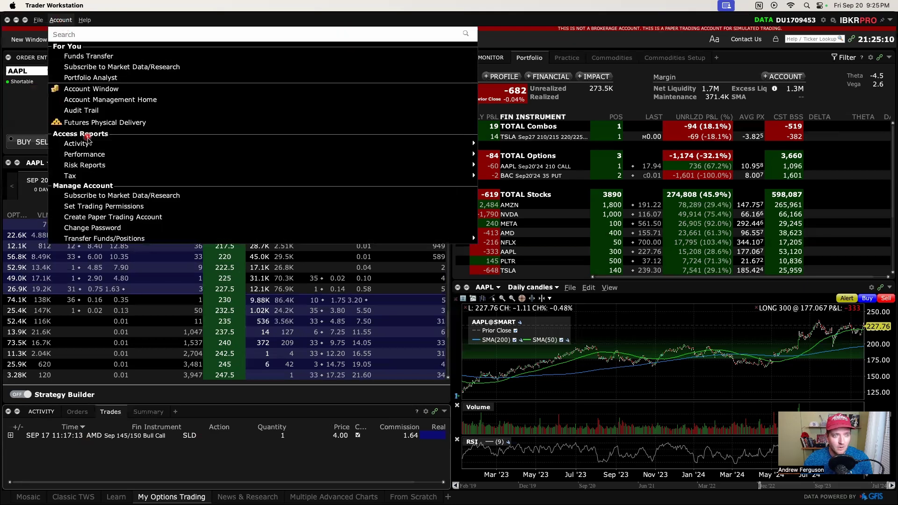
mouse_move(87, 146)
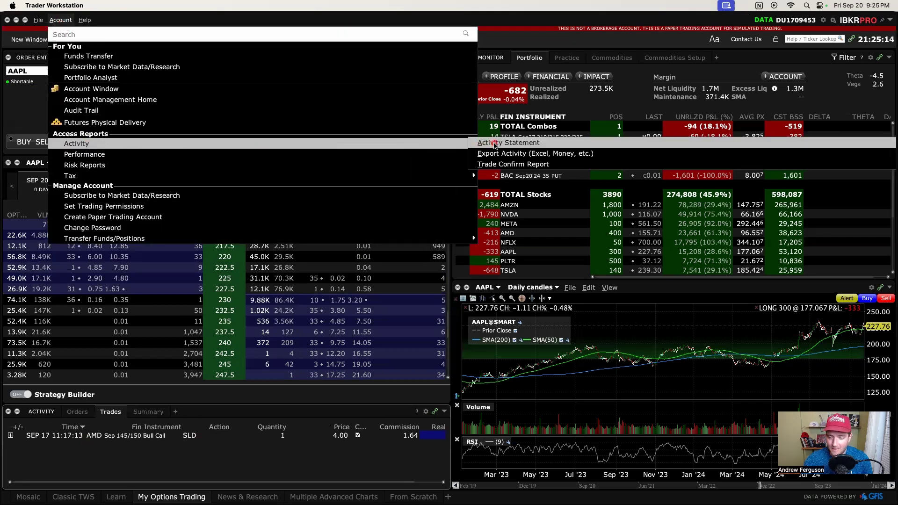
click(495, 143)
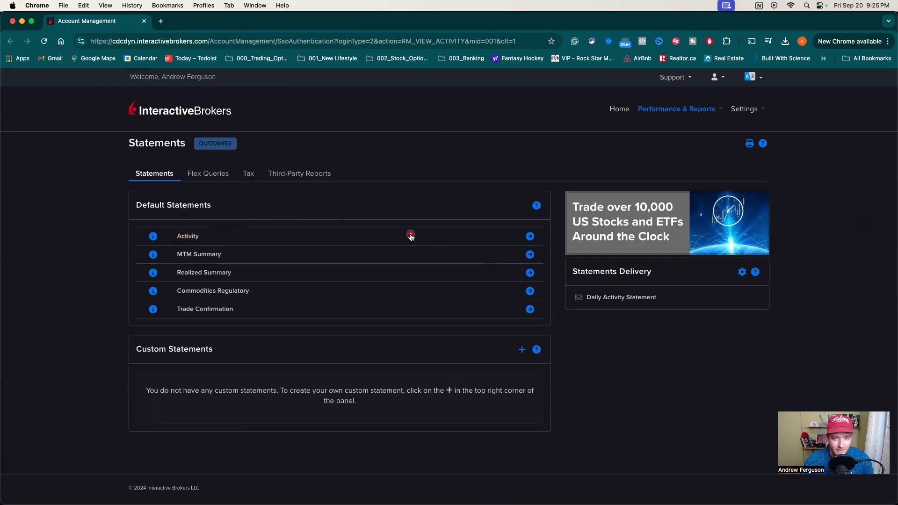
- Set the default Activity statement's period to Month to Date and view it as HTML
click(530, 237)
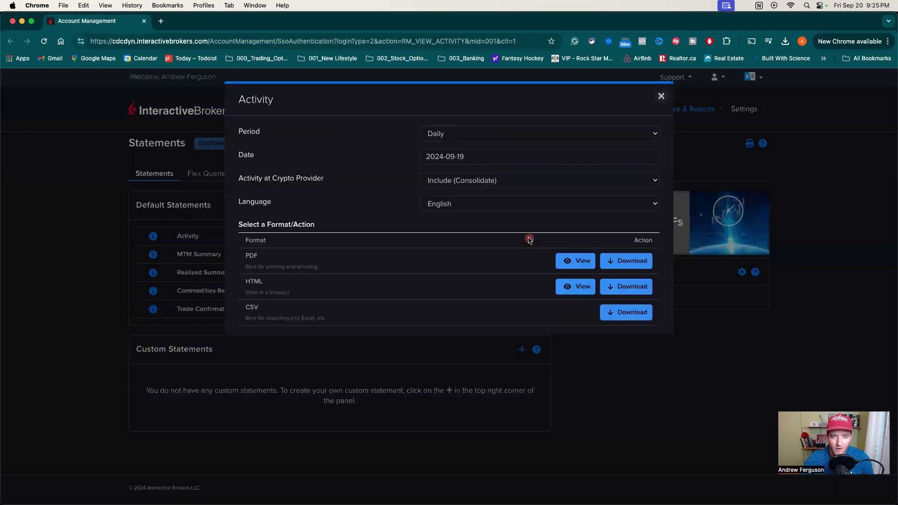
click(485, 140)
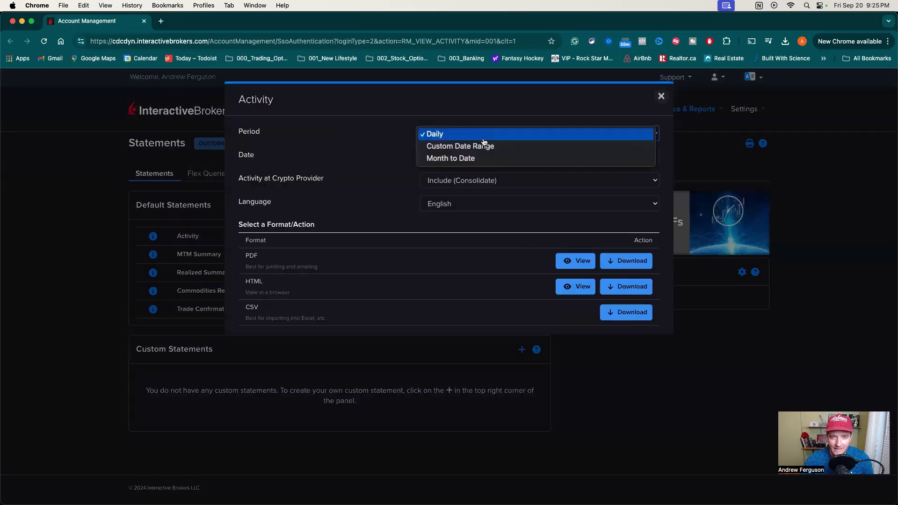
click(467, 161)
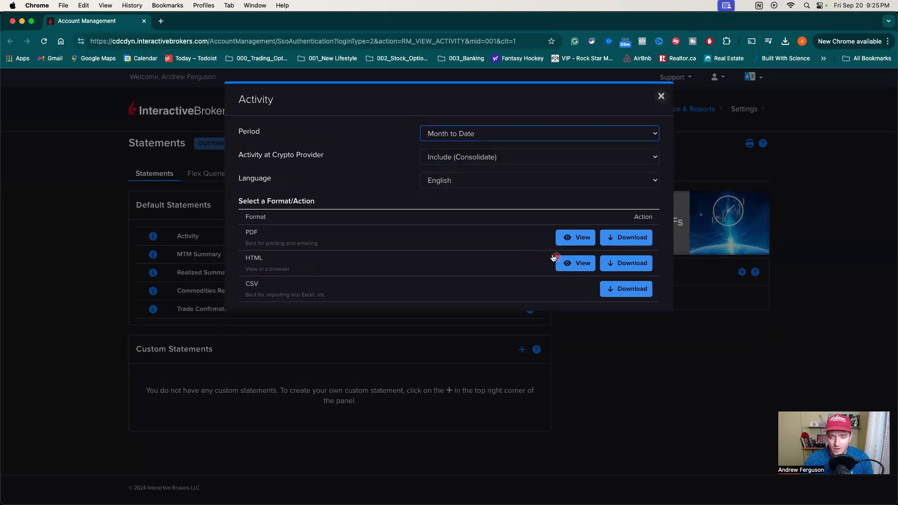
click(575, 265)
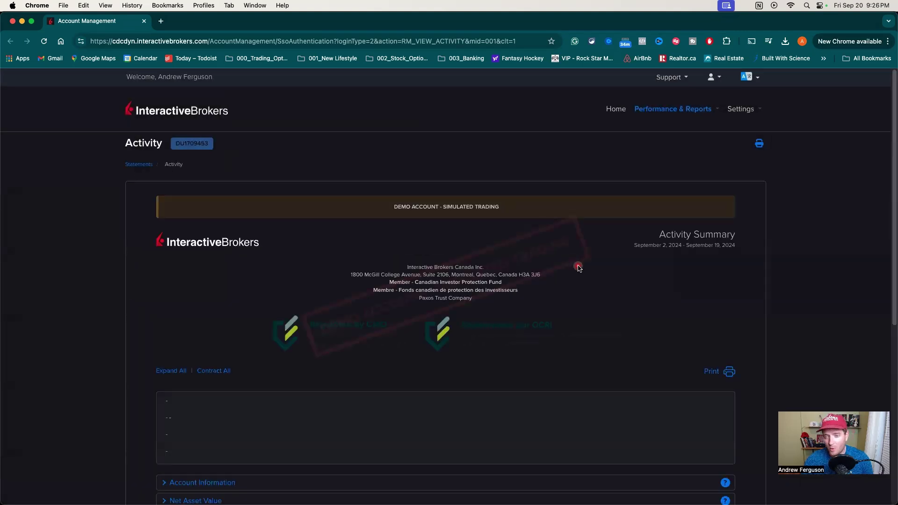
- Highlight the statement's September 2–19 date range and expand the Trades section
drag(632, 244, 728, 243)
scroll(594, 267, down, 5)
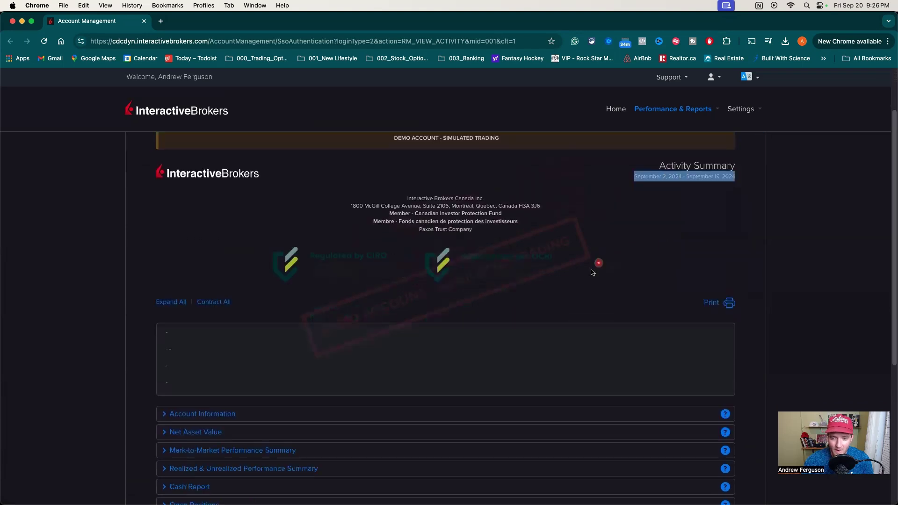
scroll(419, 337, down, 2)
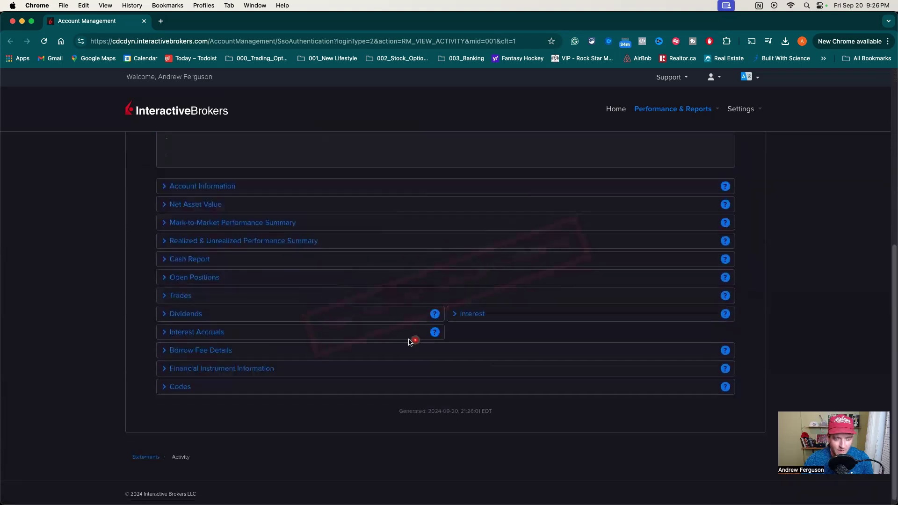
click(165, 296)
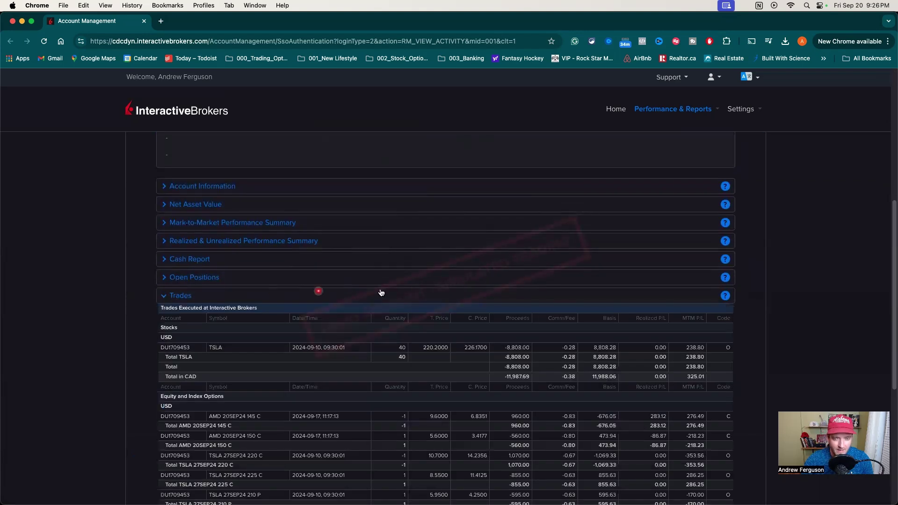
- Highlight the TSLA stock and AMD/TSLA option trade dates and times in the Trades table
scroll(426, 290, down, 2)
scroll(427, 289, down, 2)
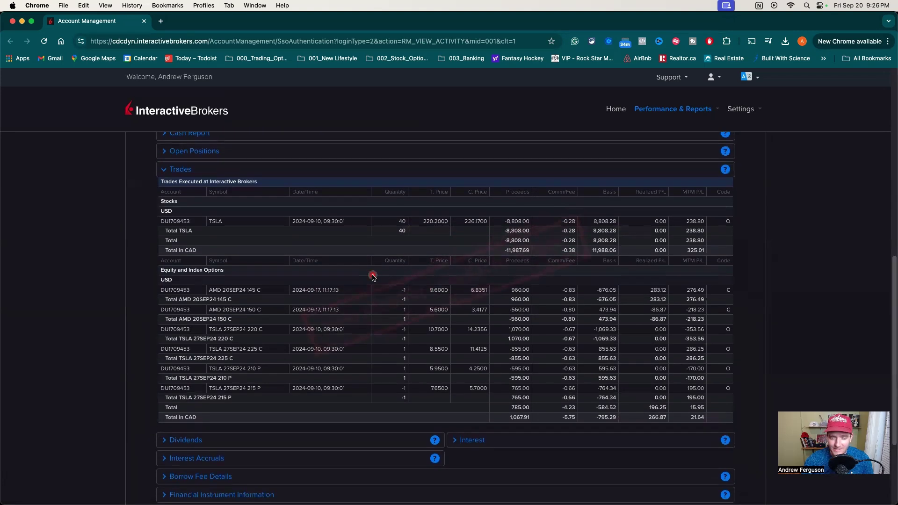
drag(347, 223, 287, 223)
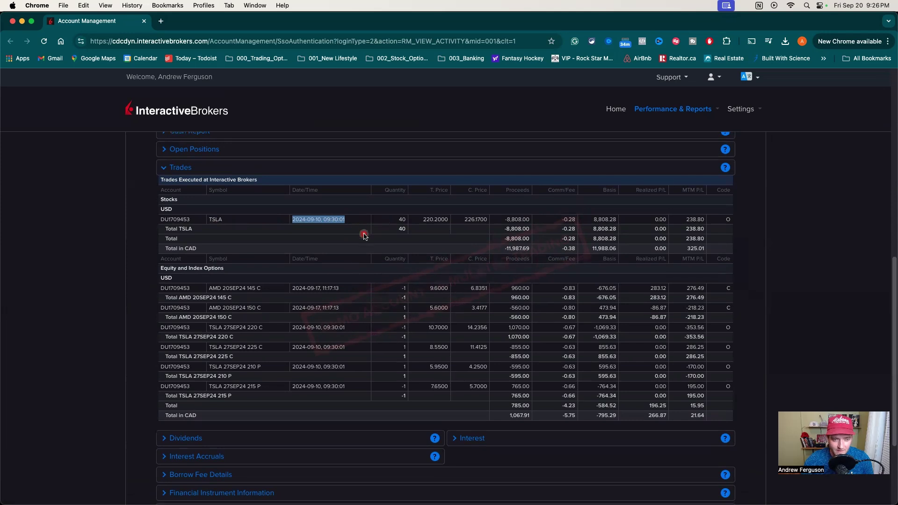
scroll(355, 253, down, 1)
drag(347, 271, 292, 273)
click(364, 272)
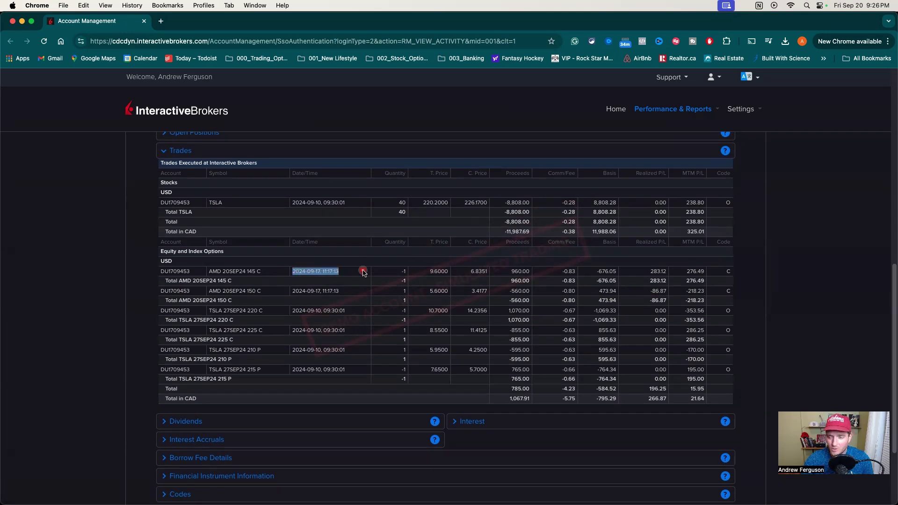
click(351, 305)
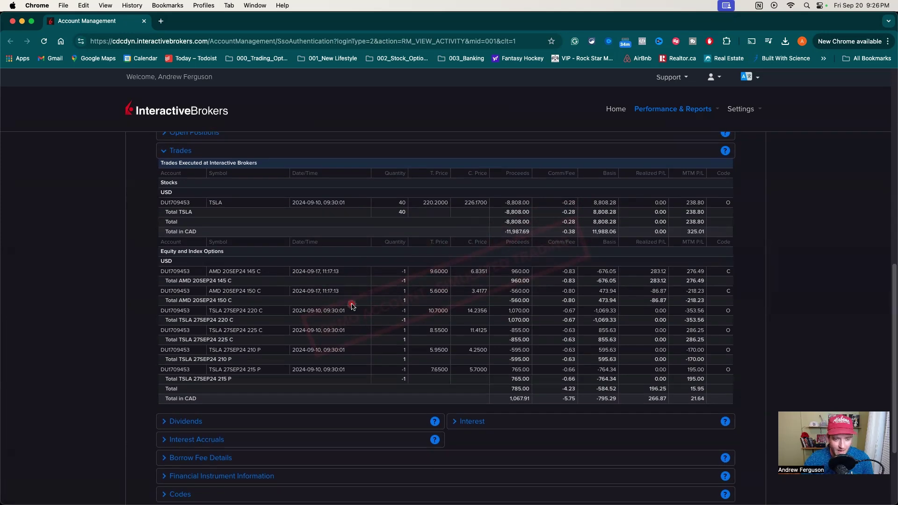
triple_click(309, 317)
click(309, 317)
click(265, 325)
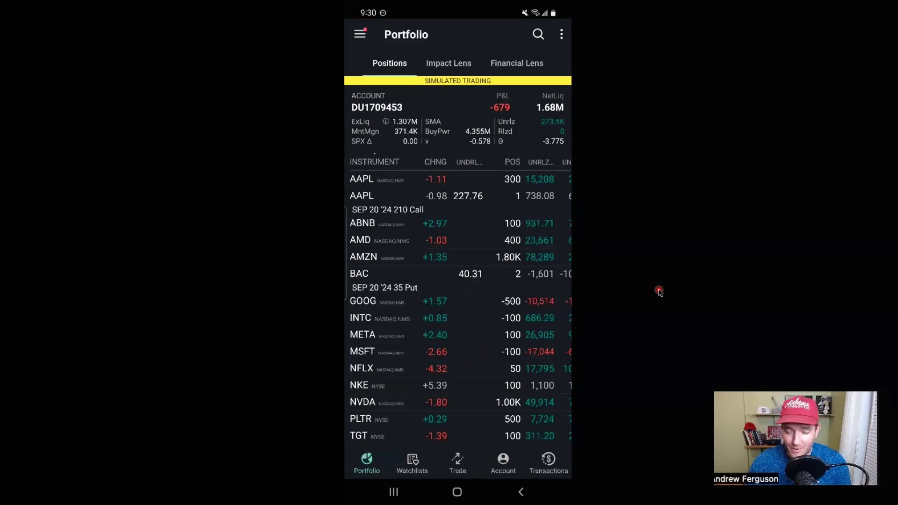
- From the Trade tab's sheet, open Transactions > Trades for Today, which shows no items
mouse_move(490, 369)
mouse_down()
mouse_move(458, 445)
mouse_move(476, 433)
mouse_up()
click(458, 461)
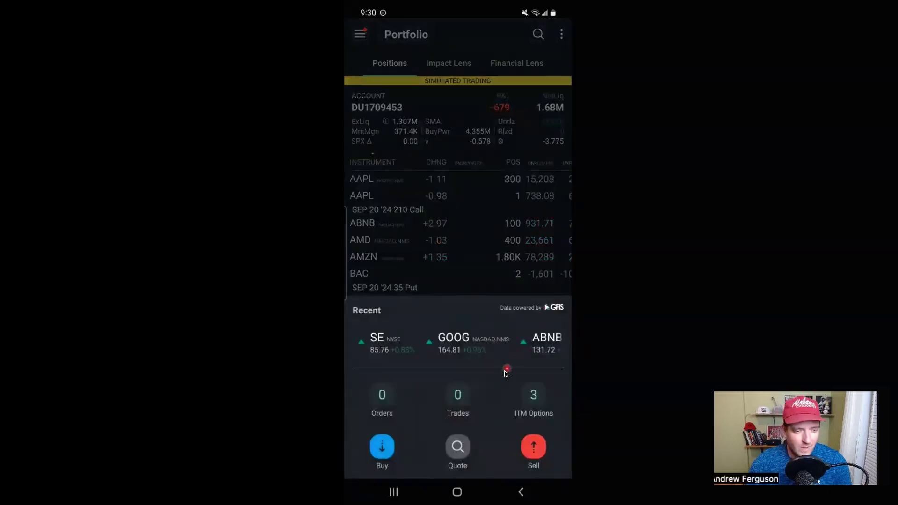
mouse_move(457, 382)
mouse_down()
mouse_move(447, 417)
mouse_move(480, 404)
mouse_up()
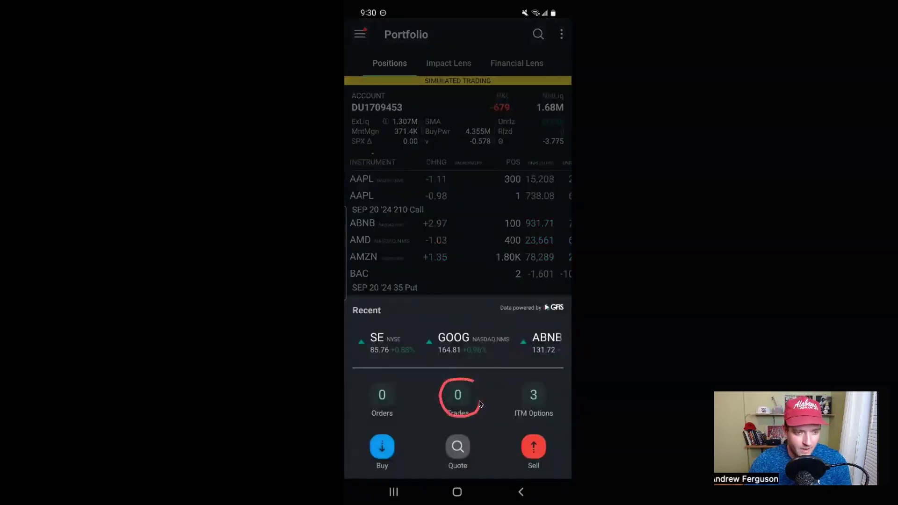
click(473, 389)
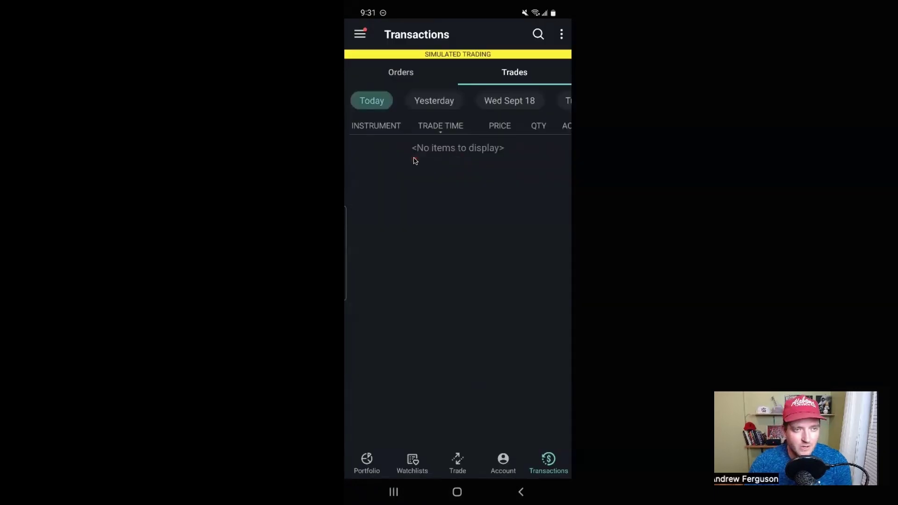
- Scroll the date chips back to Tue Sept 17 to list the AMD Sep20 '24 145 and 150 call trades
drag(415, 159, 508, 163)
mouse_move(389, 89)
mouse_down()
mouse_move(375, 85)
mouse_move(352, 106)
mouse_move(395, 110)
mouse_up()
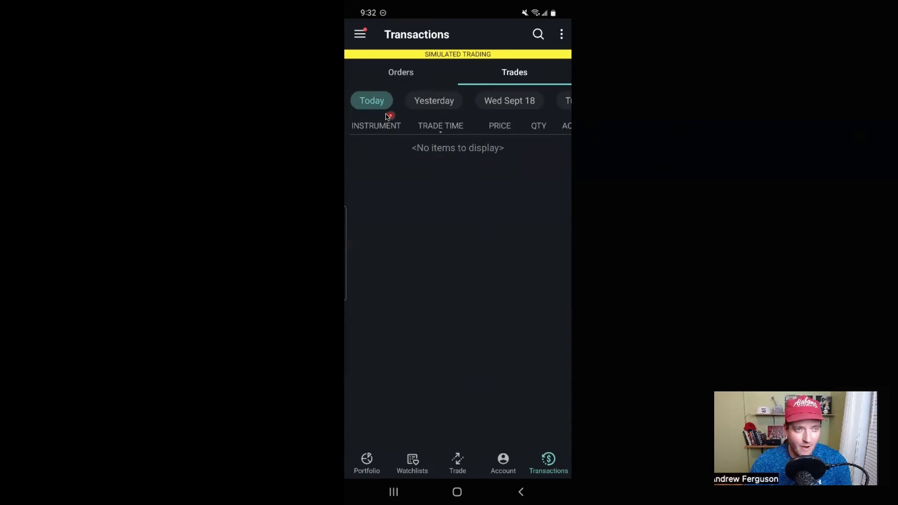
drag(380, 114, 423, 114)
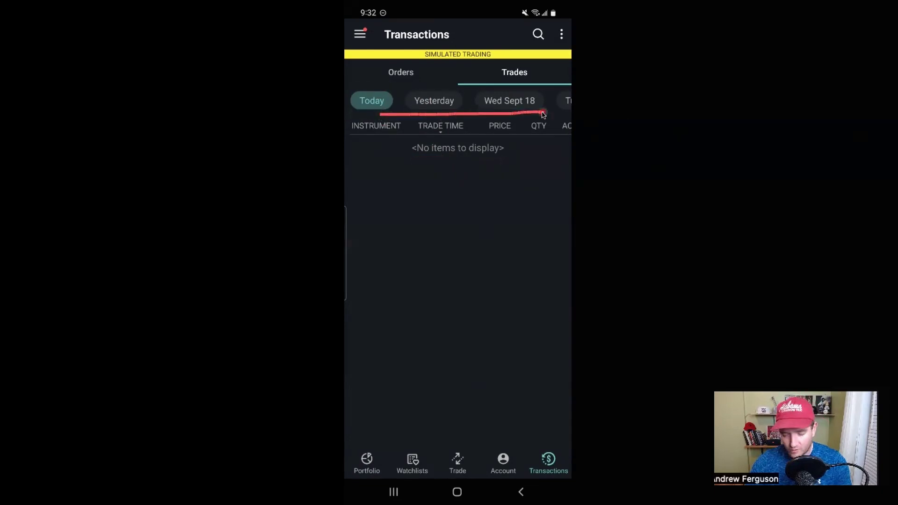
scroll(543, 115, right, 3)
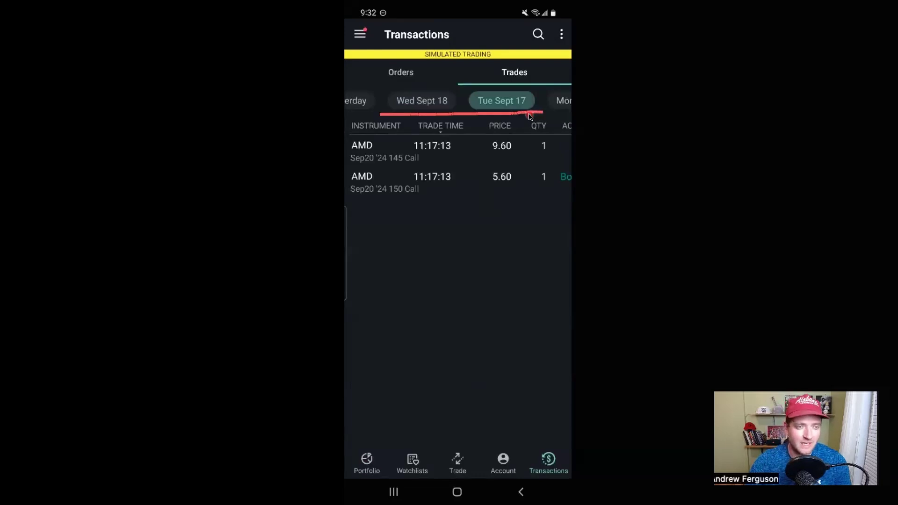
mouse_move(543, 86)
mouse_down()
mouse_move(464, 88)
mouse_move(507, 117)
mouse_up()
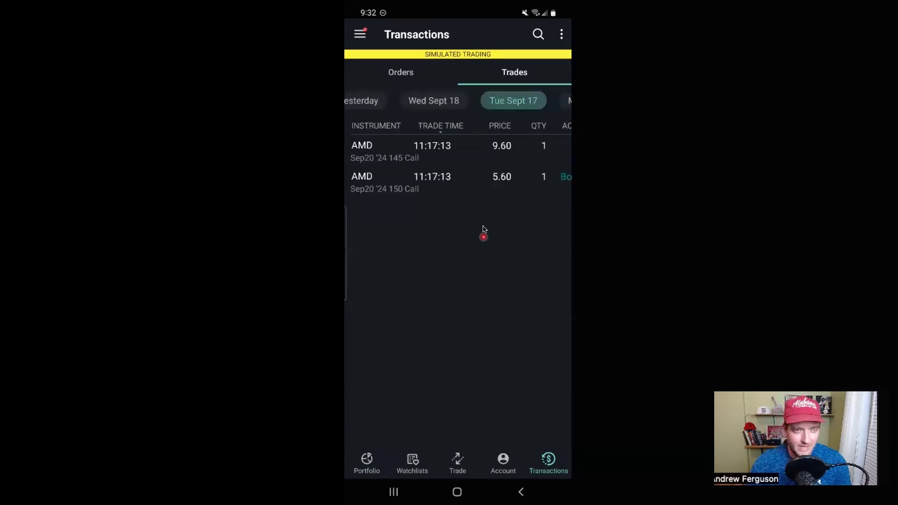
drag(486, 114, 532, 113)
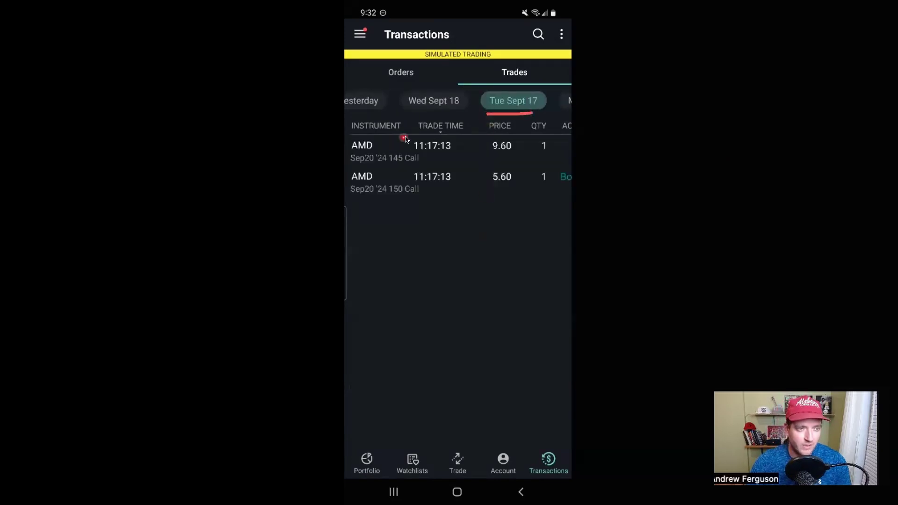
mouse_move(405, 138)
mouse_down()
mouse_move(356, 138)
mouse_move(349, 166)
mouse_move(367, 200)
mouse_up()
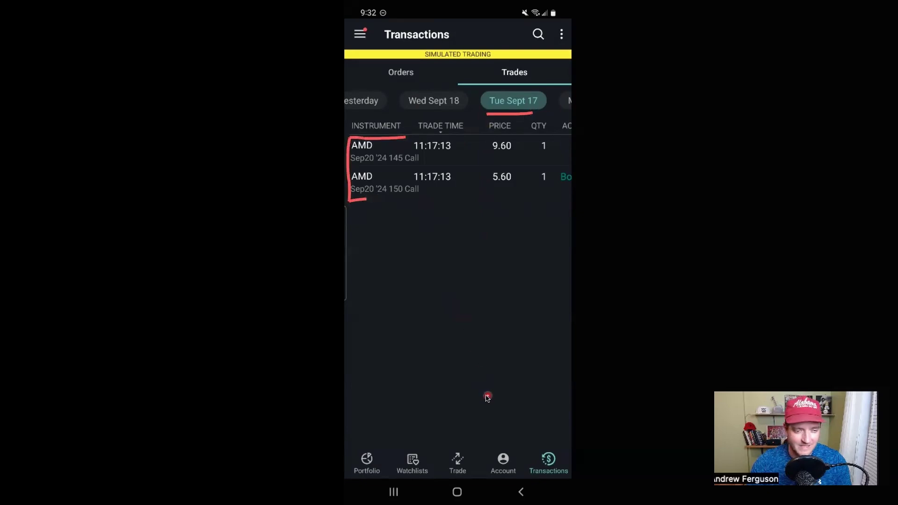
drag(471, 433, 459, 451)
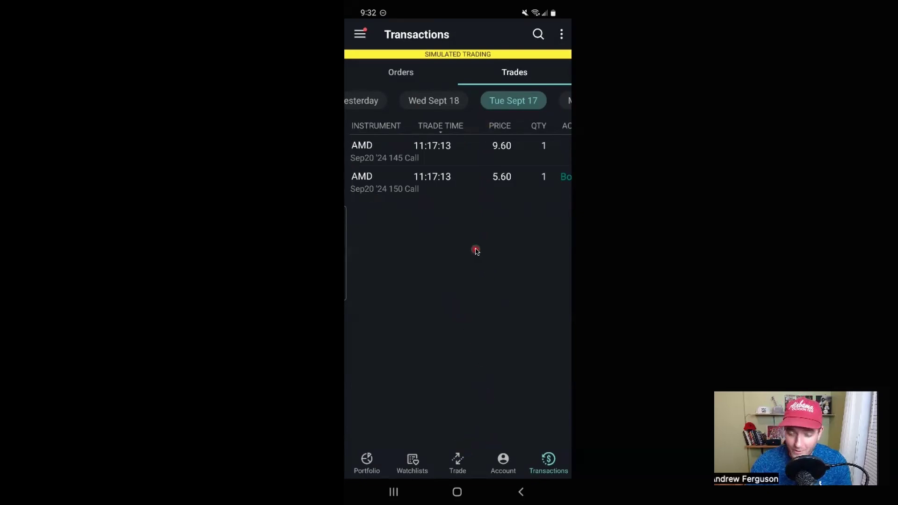
- From the hamburger menu, expand Account Management and open Activity Statements
drag(378, 74, 367, 48)
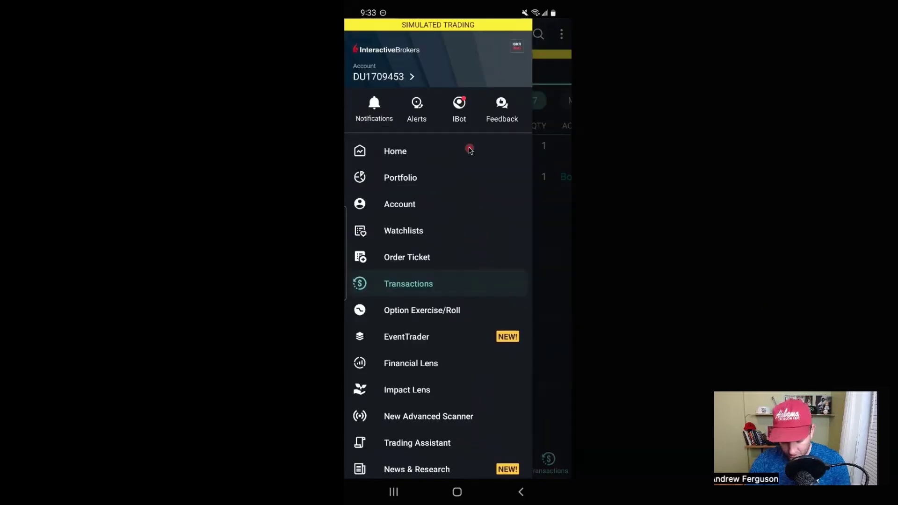
scroll(468, 150, down, 5)
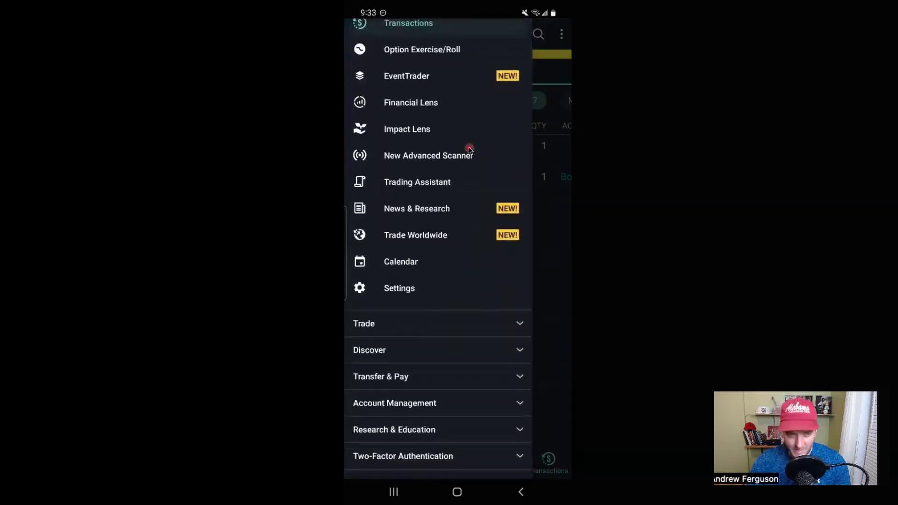
scroll(470, 149, down, 2)
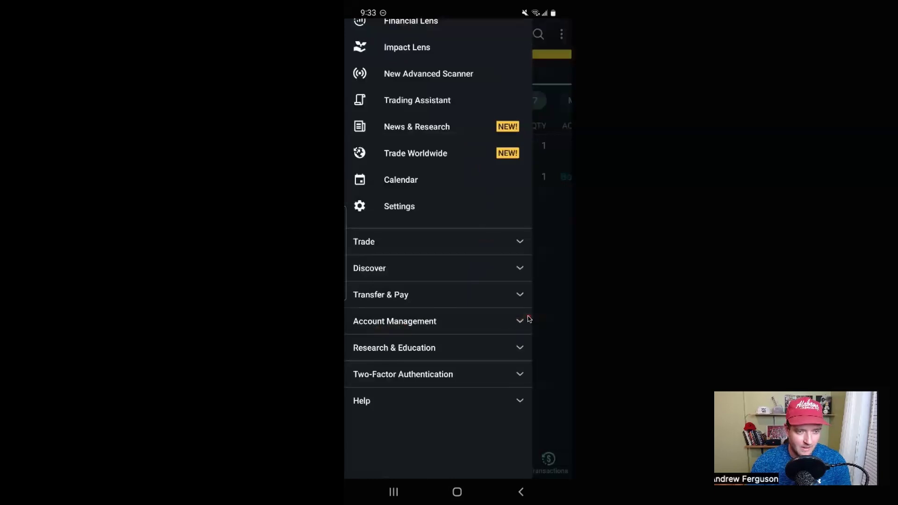
mouse_move(530, 318)
mouse_down()
mouse_move(513, 326)
mouse_move(532, 314)
mouse_up()
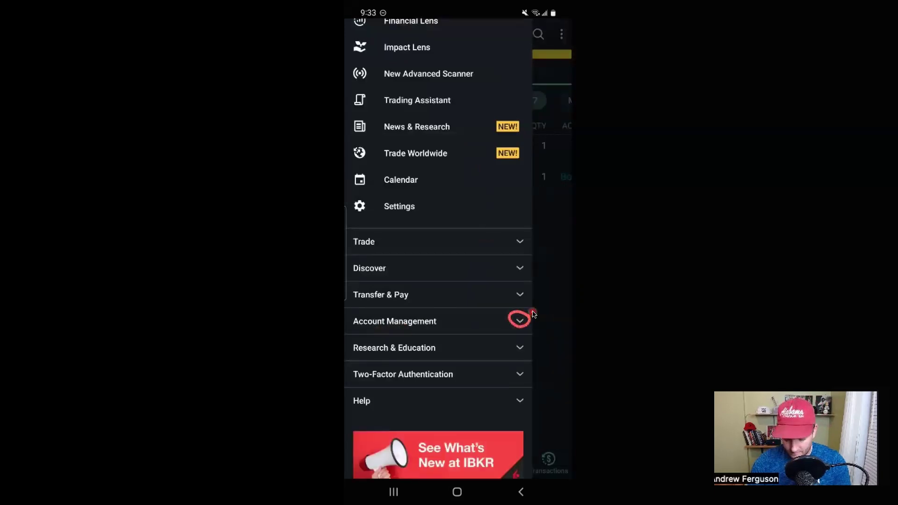
click(520, 321)
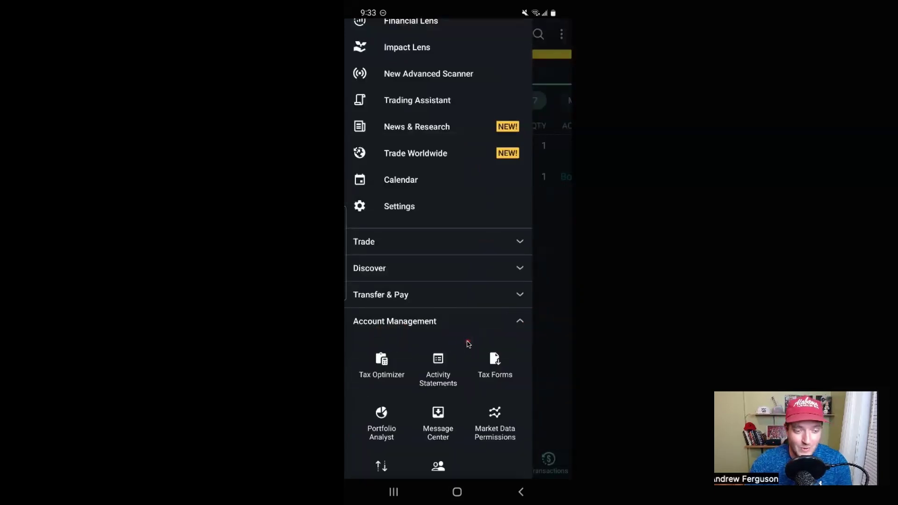
mouse_move(469, 344)
mouse_down()
mouse_move(414, 345)
mouse_move(410, 394)
mouse_move(470, 399)
mouse_move(468, 345)
mouse_up()
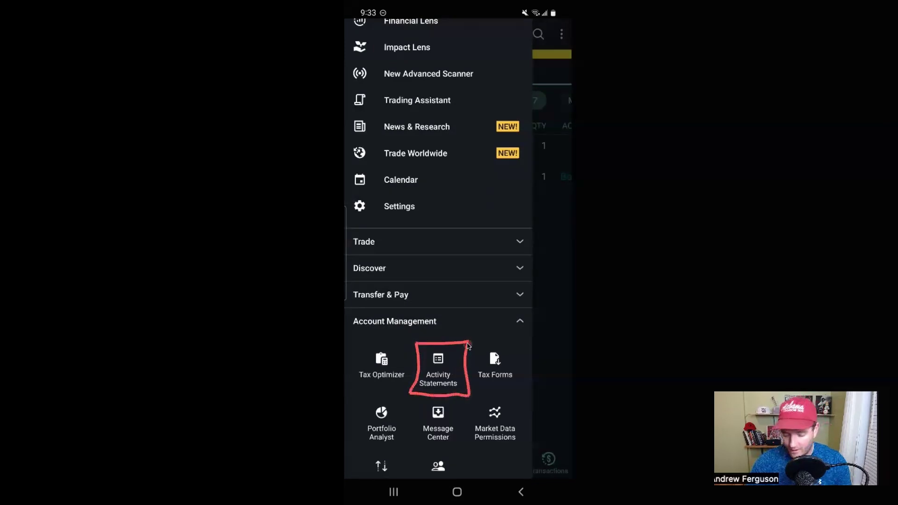
click(439, 367)
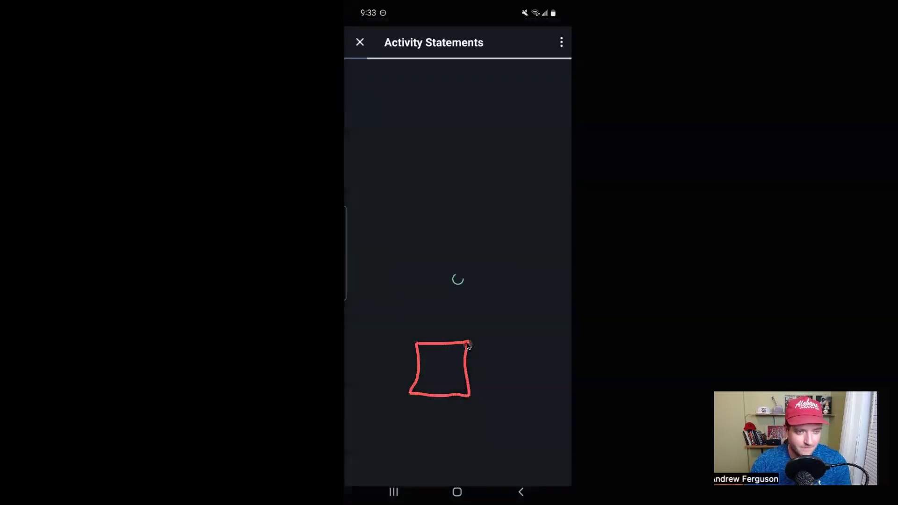
- Change the statement Period from Daily to Month to Date and view it as HTML
mouse_move(363, 144)
mouse_down()
mouse_move(397, 145)
mouse_move(377, 119)
mouse_move(363, 141)
mouse_up()
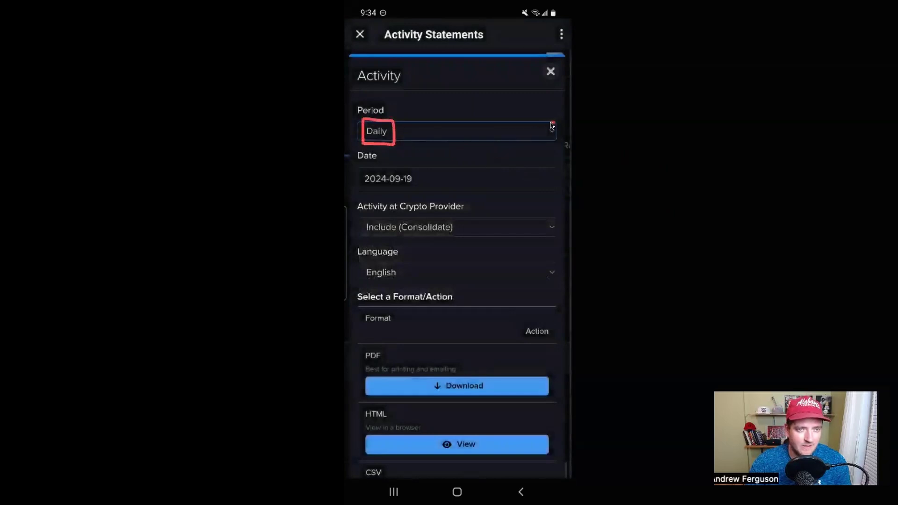
mouse_move(550, 122)
mouse_down()
mouse_move(559, 143)
mouse_move(553, 122)
mouse_up()
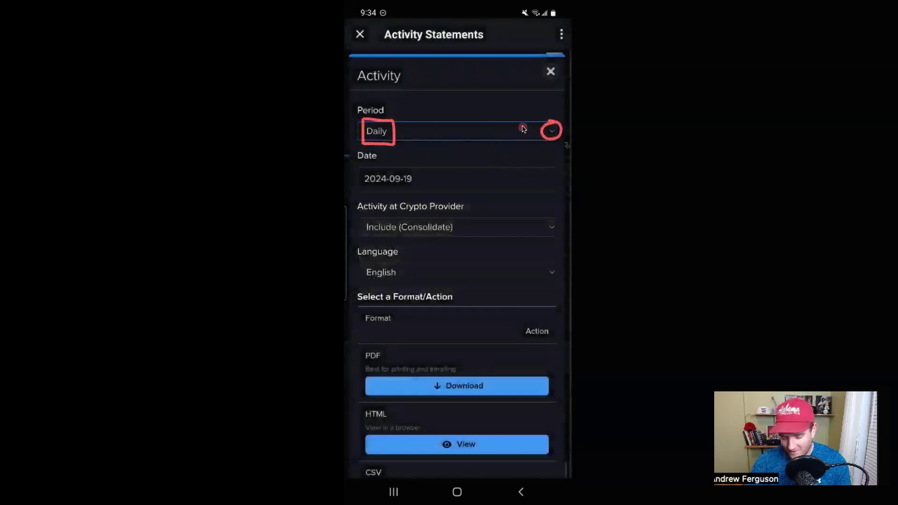
click(523, 129)
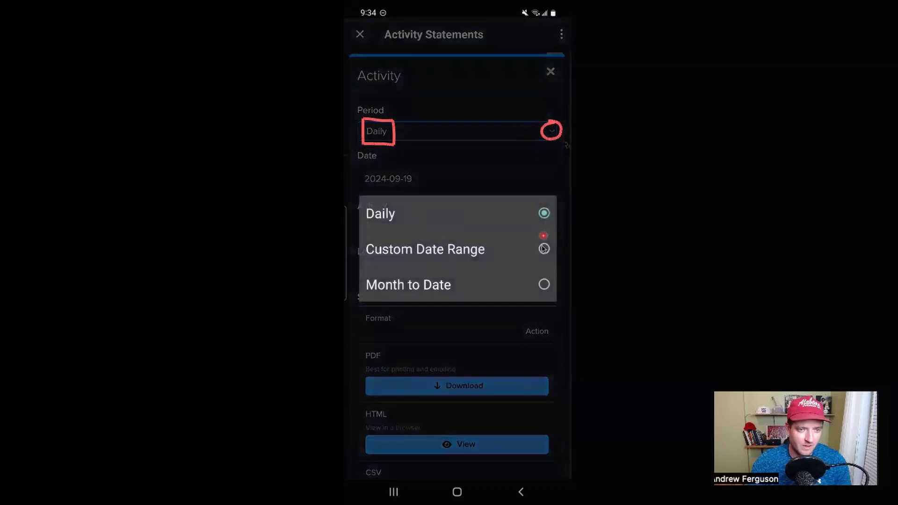
click(513, 282)
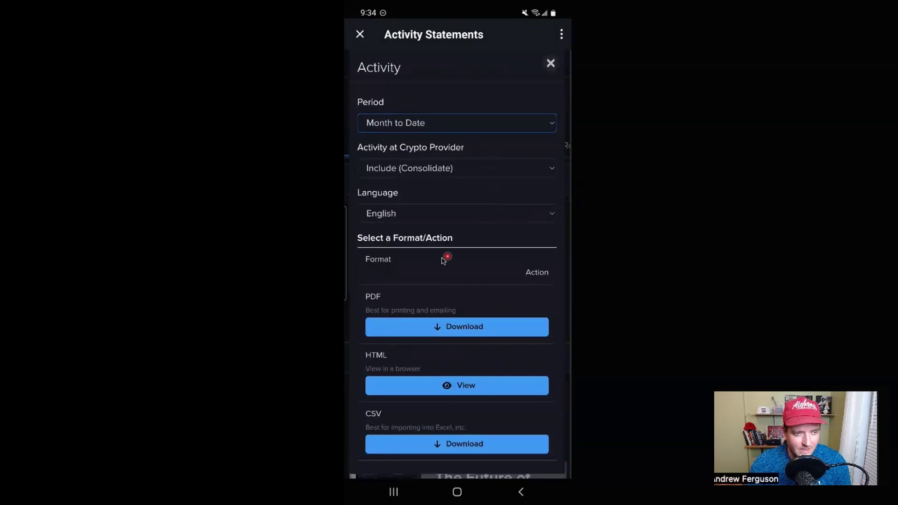
drag(387, 296, 405, 295)
drag(394, 357, 401, 356)
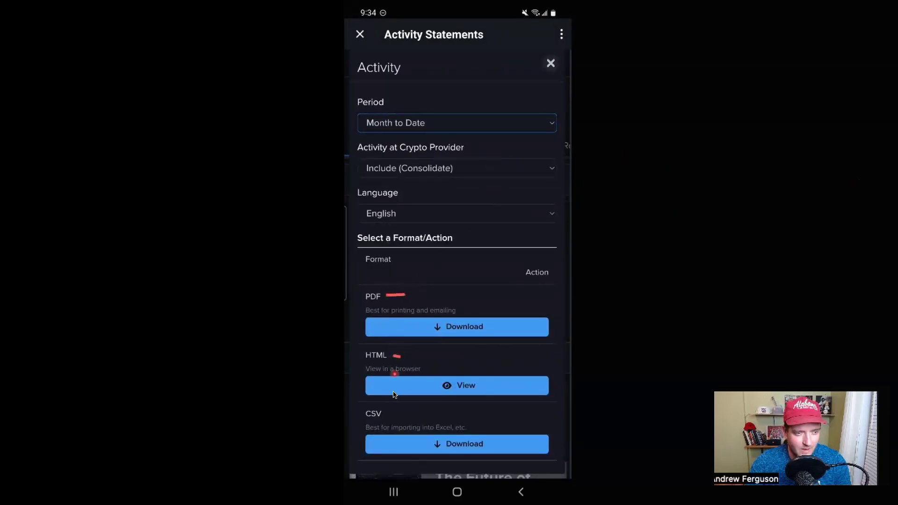
drag(387, 415, 400, 415)
mouse_move(474, 367)
mouse_down()
mouse_move(437, 377)
mouse_move(472, 402)
mouse_move(474, 370)
mouse_up()
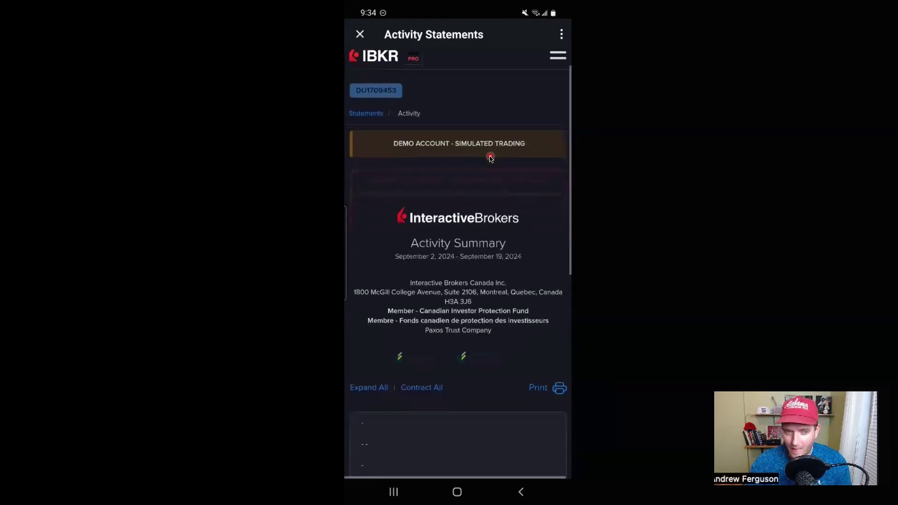
scroll(490, 159, down, 5)
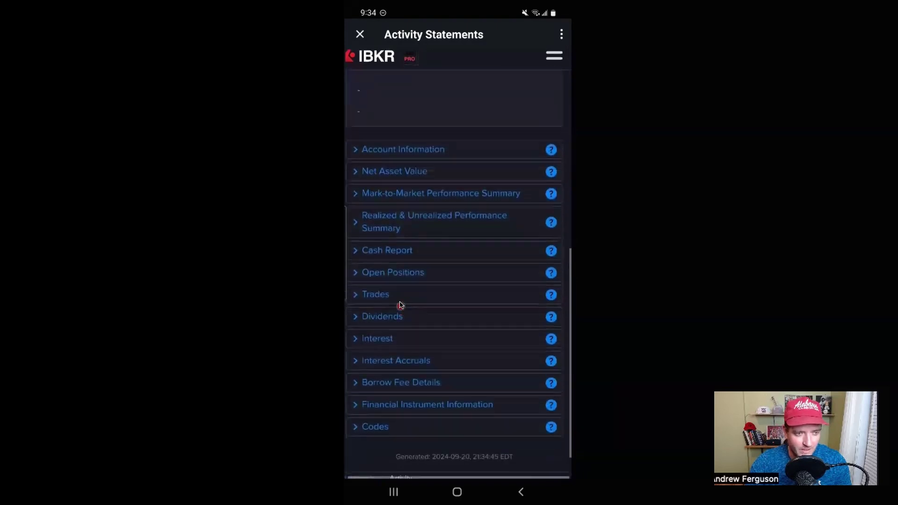
mouse_move(400, 291)
mouse_down()
mouse_move(374, 284)
mouse_move(369, 307)
mouse_up()
click(395, 294)
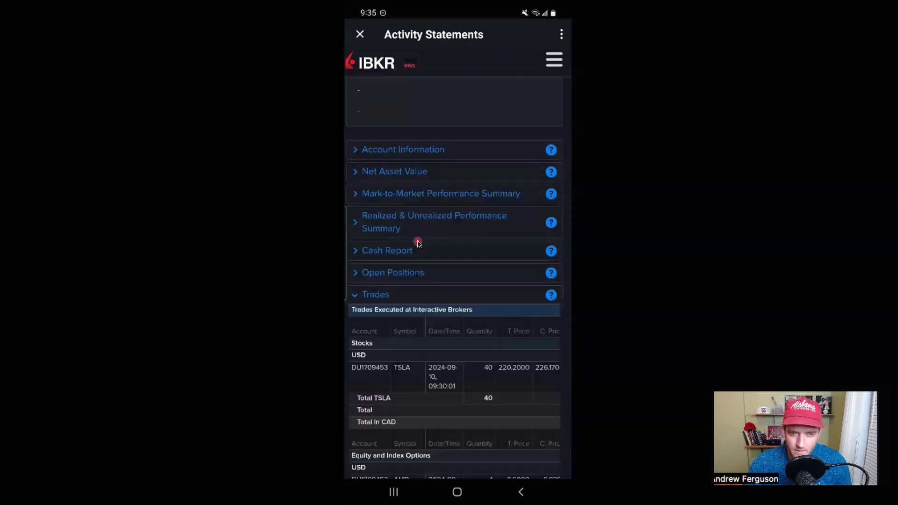
scroll(418, 242, down, 2)
scroll(418, 242, down, 4)
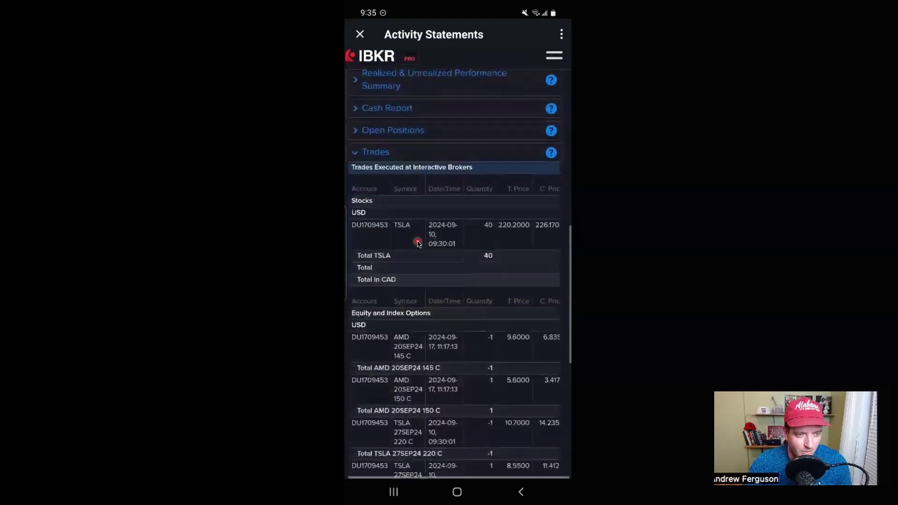
scroll(418, 243, down, 1)
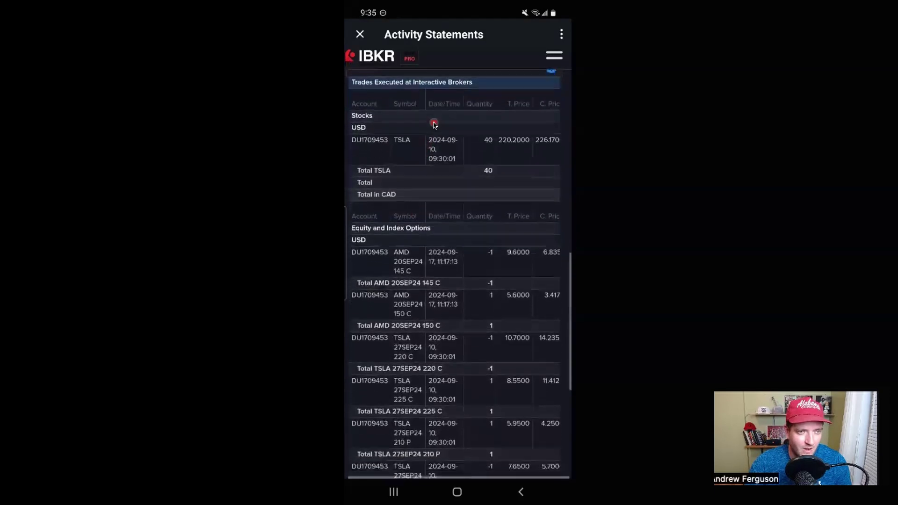
drag(428, 107, 462, 104)
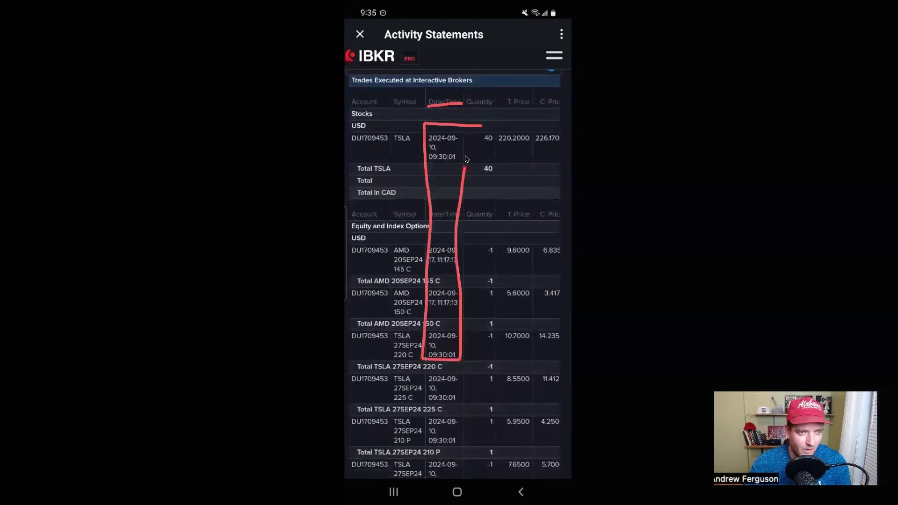
scroll(454, 226, down, 4)
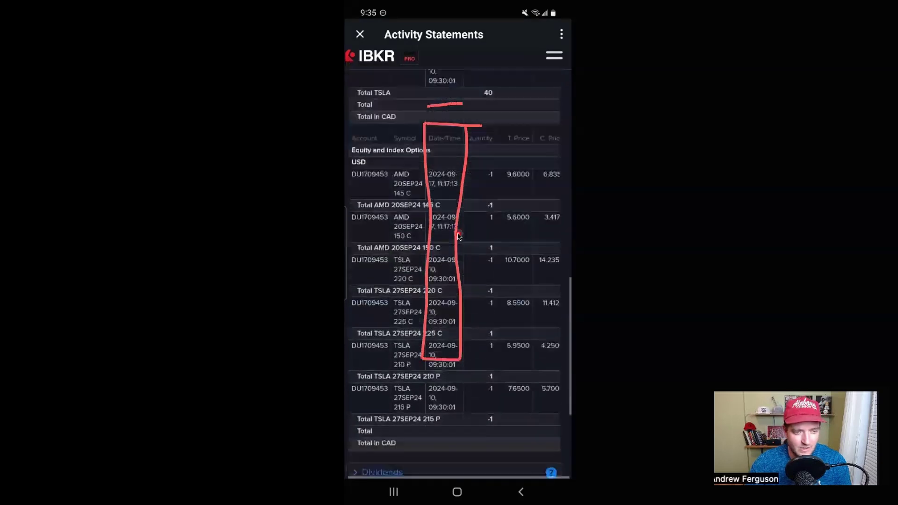
scroll(460, 233, up, 3)
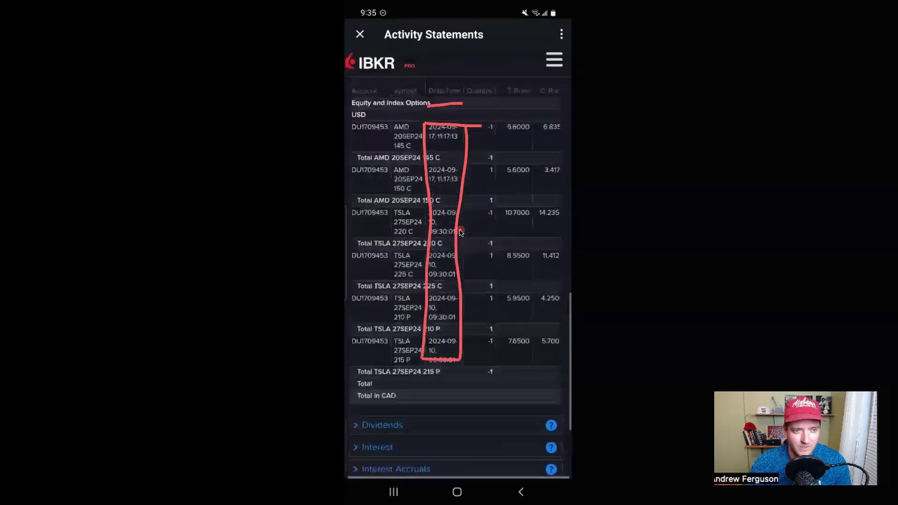
scroll(461, 233, up, 3)
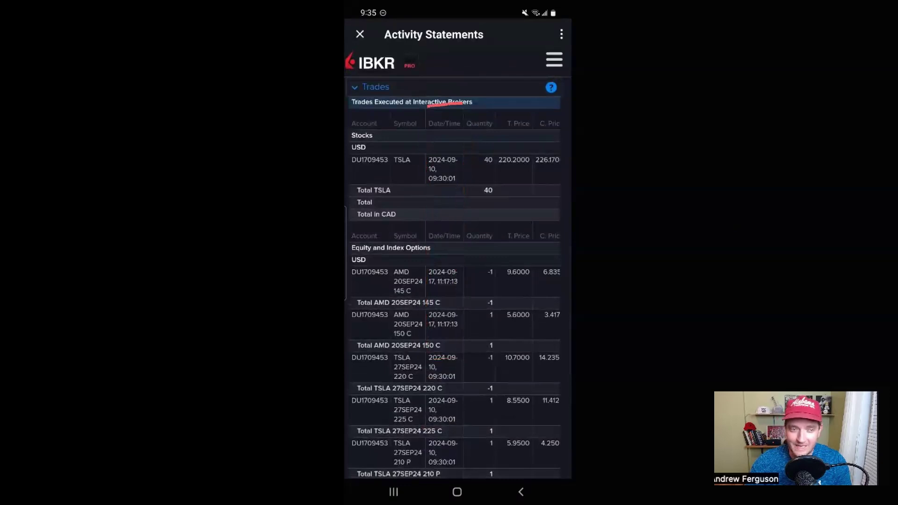
scroll(473, 241, up, 5)
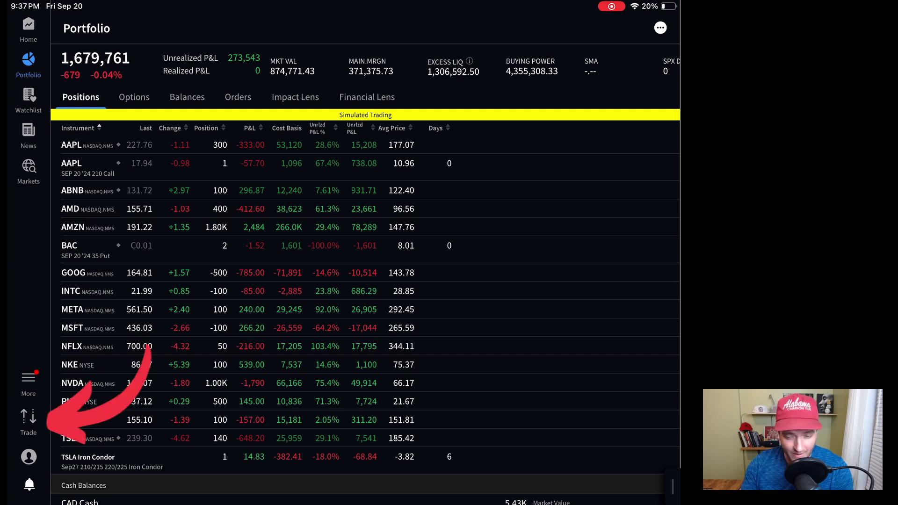
- Open the Trade screen showing 0 orders, 0 trades and 3 ITM options
click(28, 421)
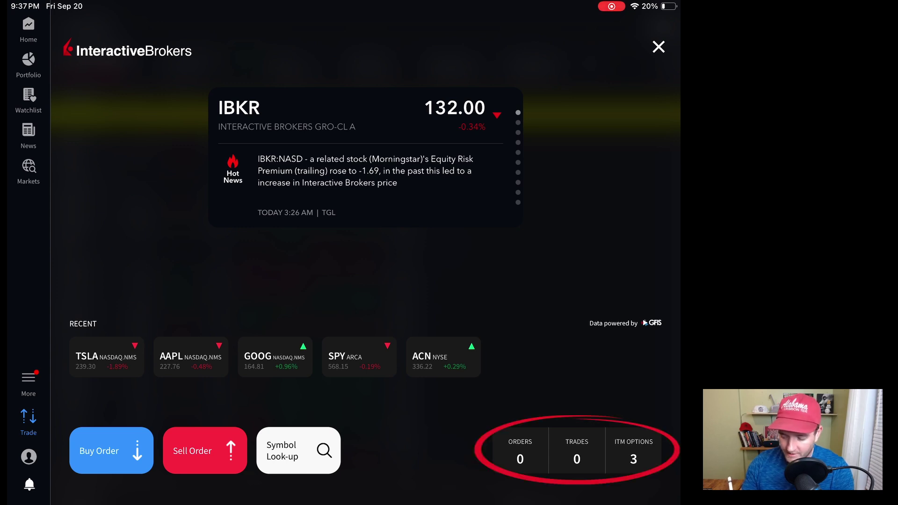
- List trades for Tue. Sep 17: AMD 150 Call bought at 5.60, 145 Call sold at 9.60
click(577, 451)
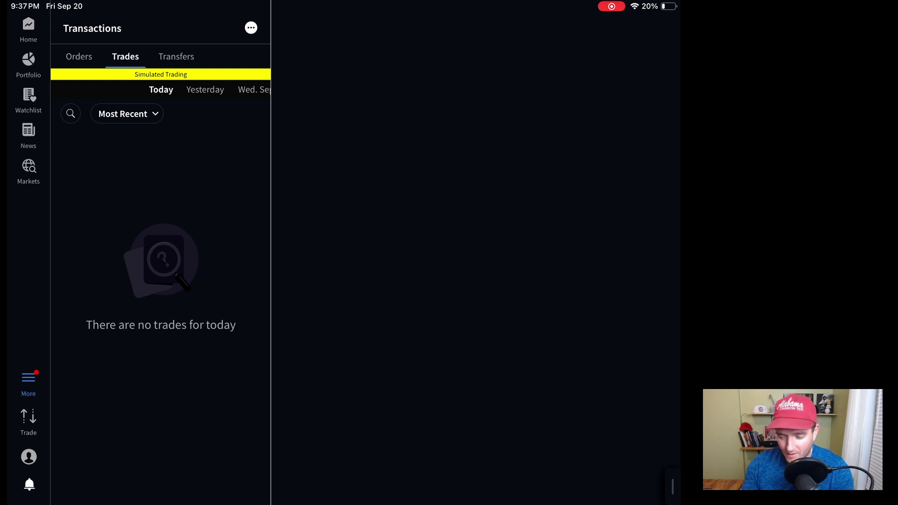
click(205, 89)
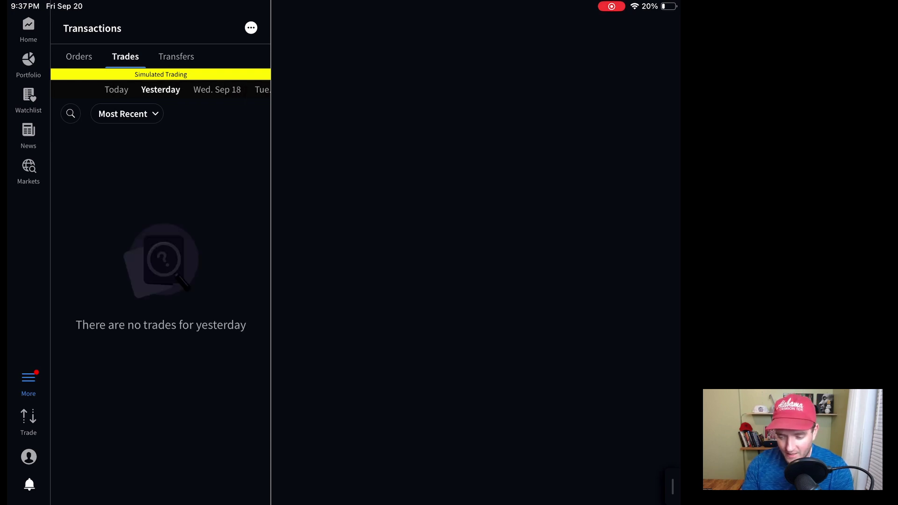
click(214, 89)
click(220, 89)
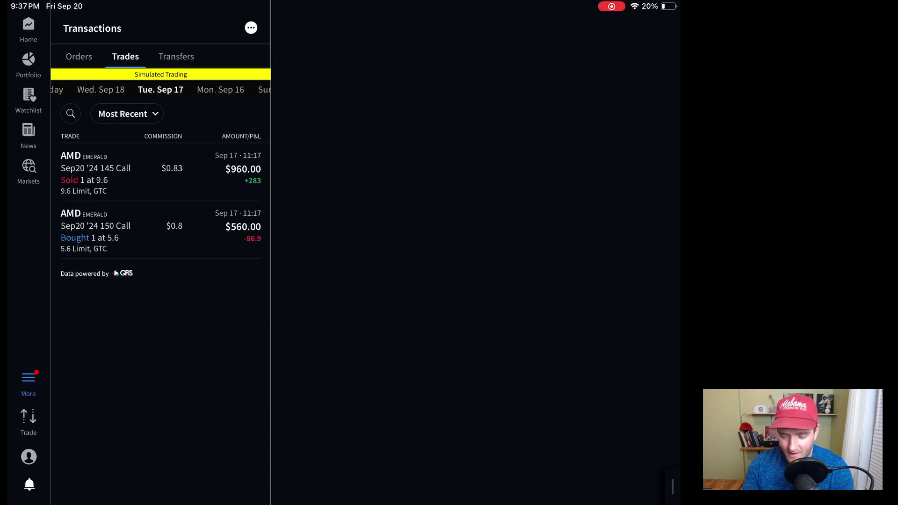
click(220, 89)
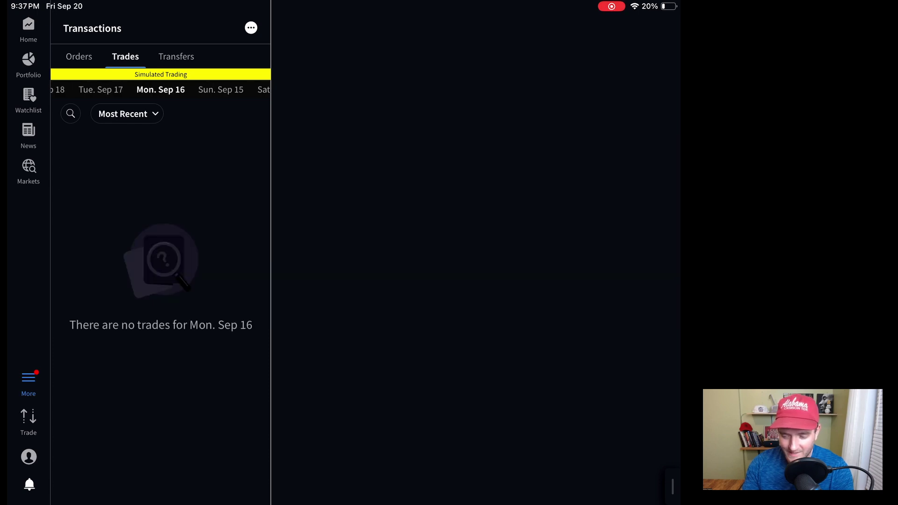
click(220, 89)
click(217, 89)
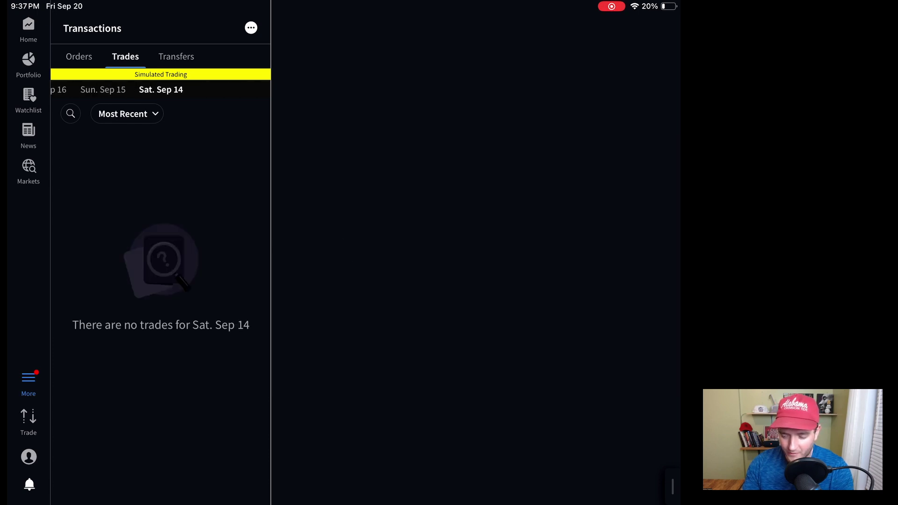
scroll(160, 89, left, 5)
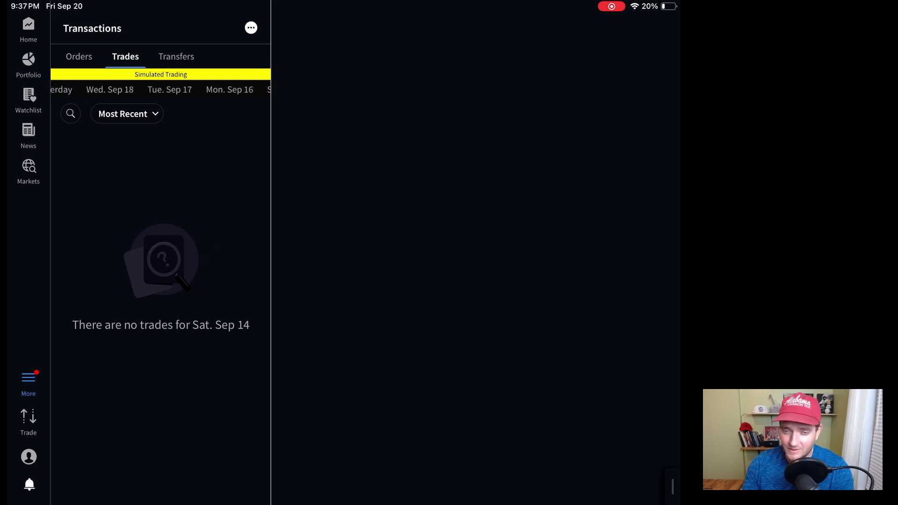
scroll(160, 90, left, 2)
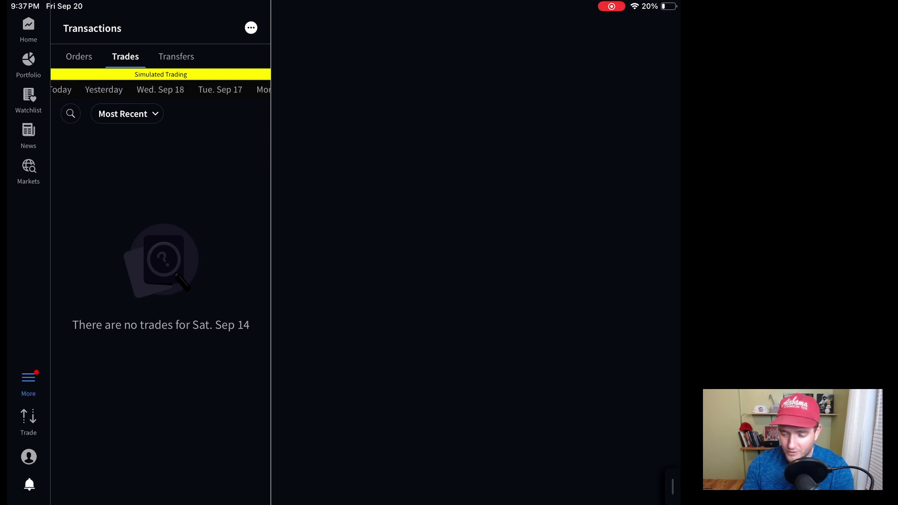
click(220, 89)
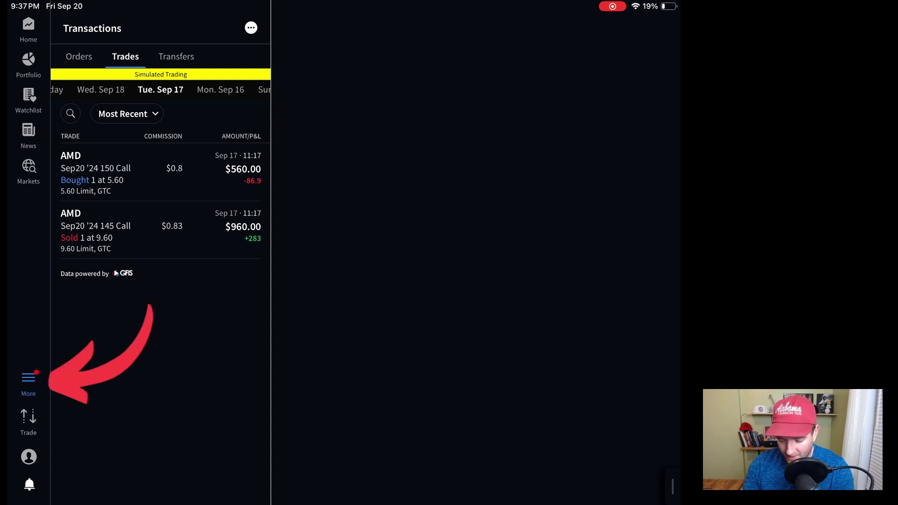
- Go to More > Account Management > Activity Statements, showing the Daily 2024-09-19 statement options
click(28, 381)
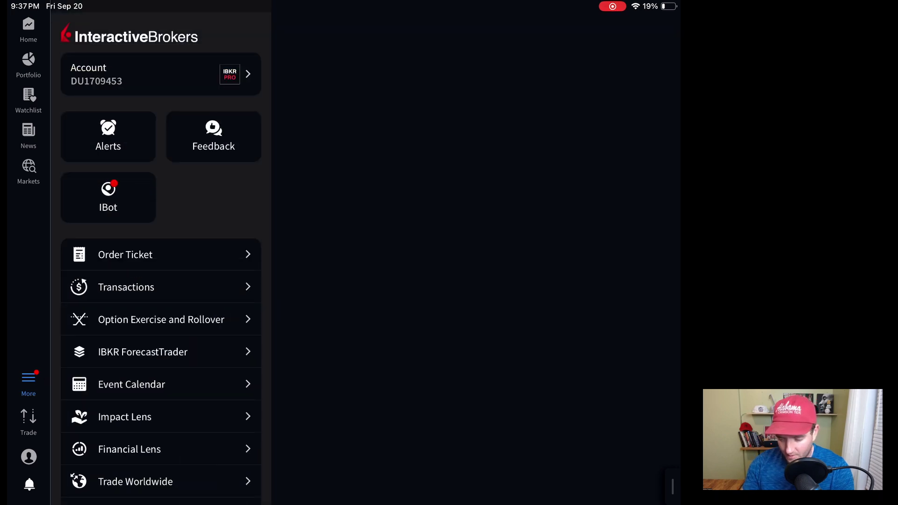
scroll(160, 257, down, 10)
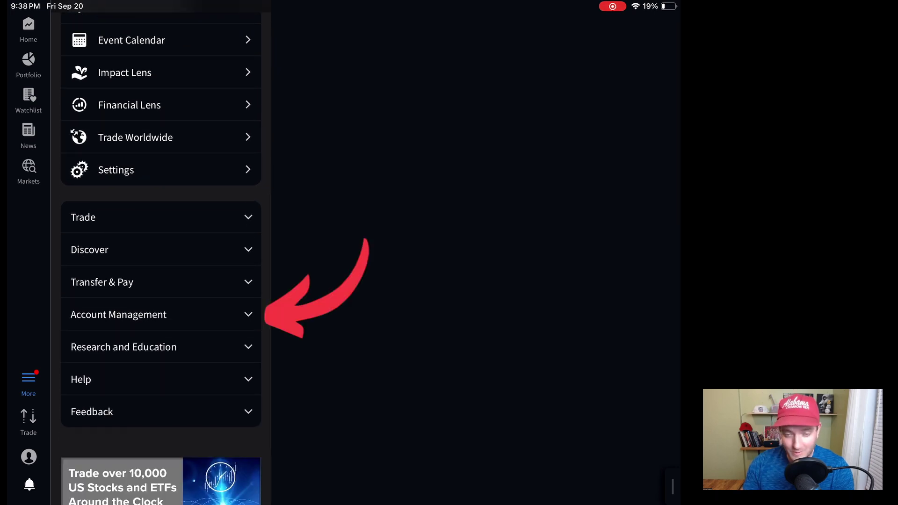
click(118, 315)
scroll(160, 257, down, 1)
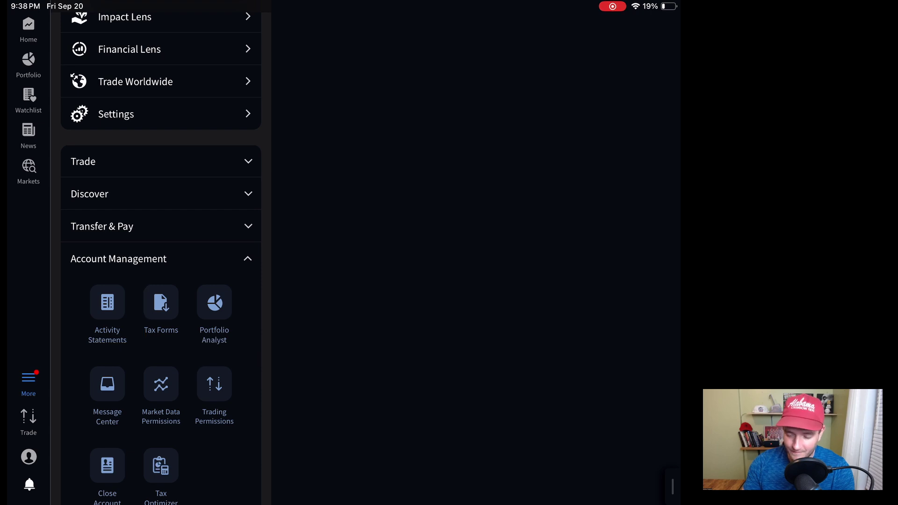
click(107, 309)
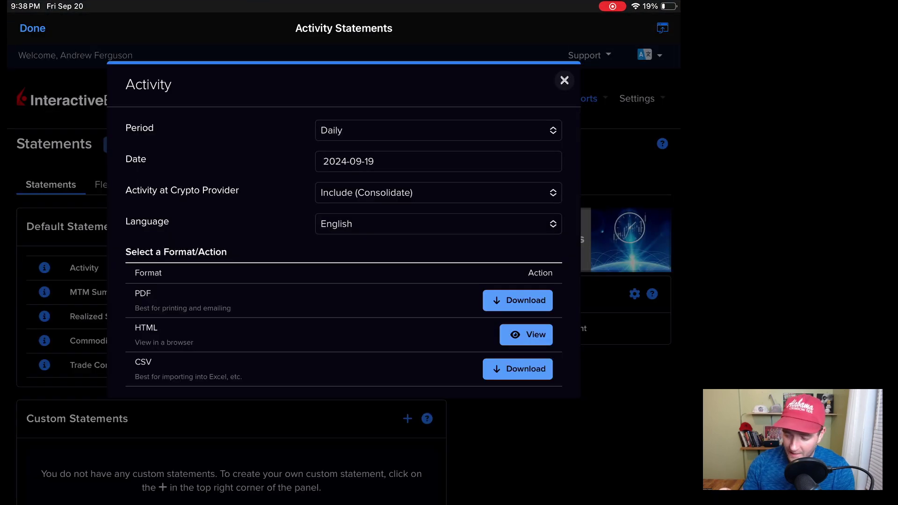
- Set the activity statement period to Month to Date and view it as HTML
click(439, 131)
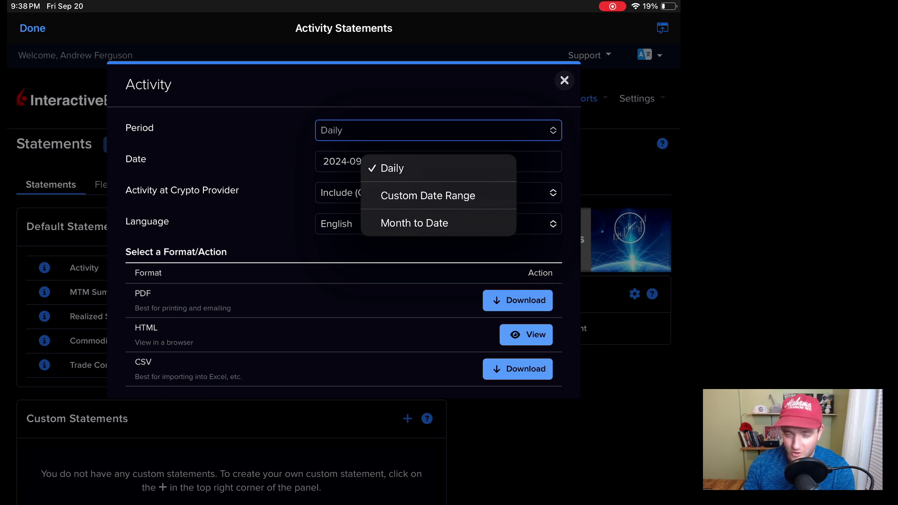
click(414, 223)
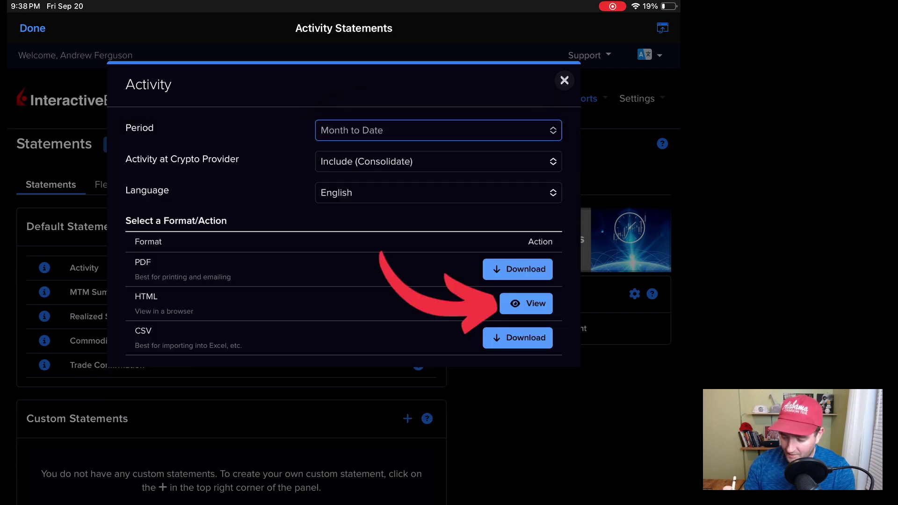
click(526, 303)
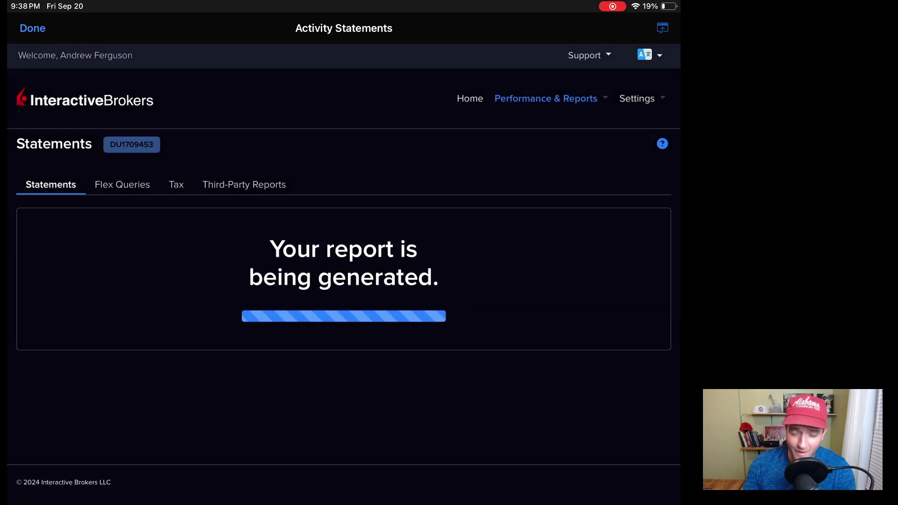
- Expand the Trades section to show the TSLA stock buy and AMD and TSLA option trades
scroll(344, 304, down, 10)
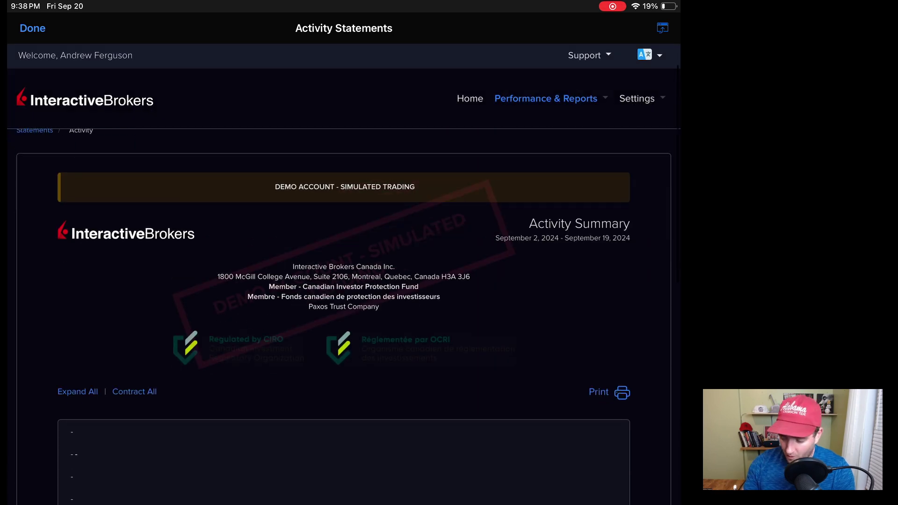
scroll(344, 304, up, 2)
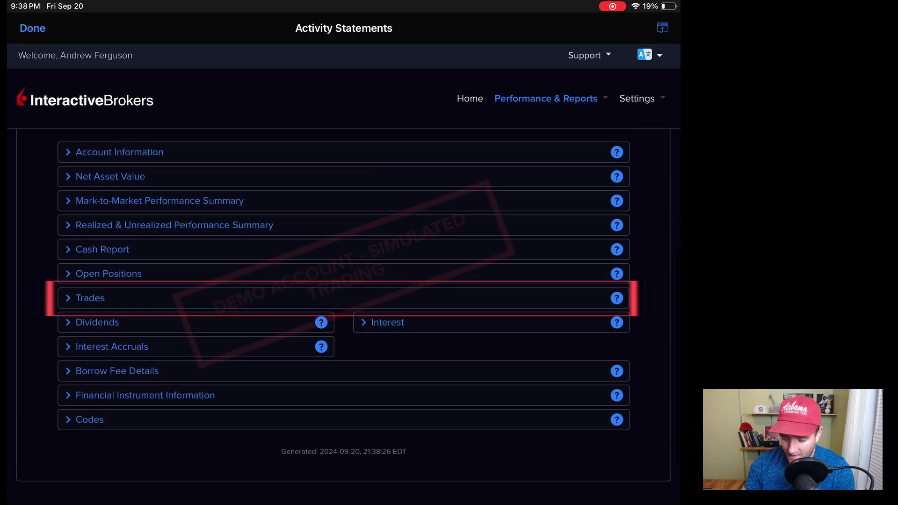
click(90, 298)
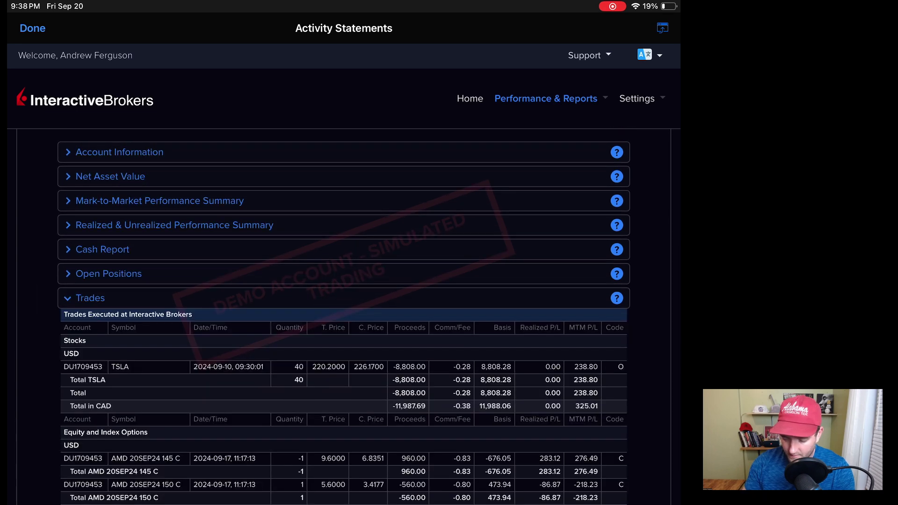
scroll(343, 317, down, 5)
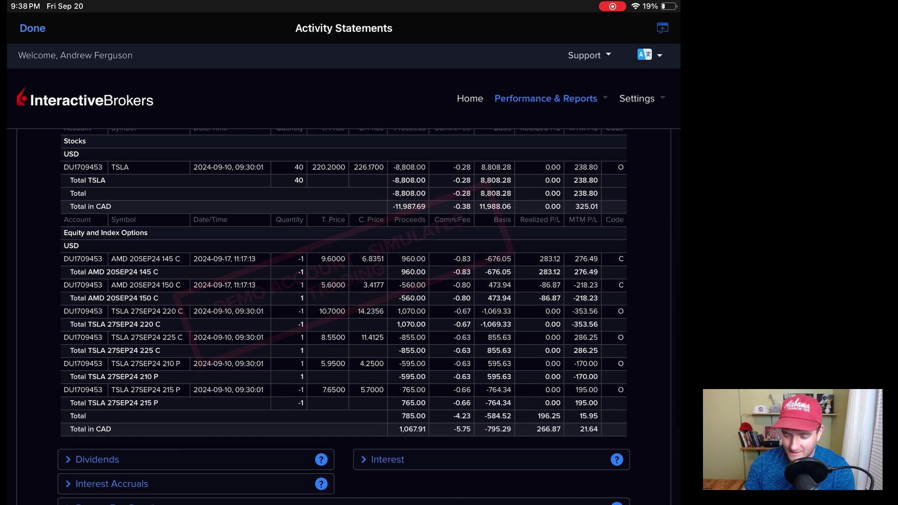